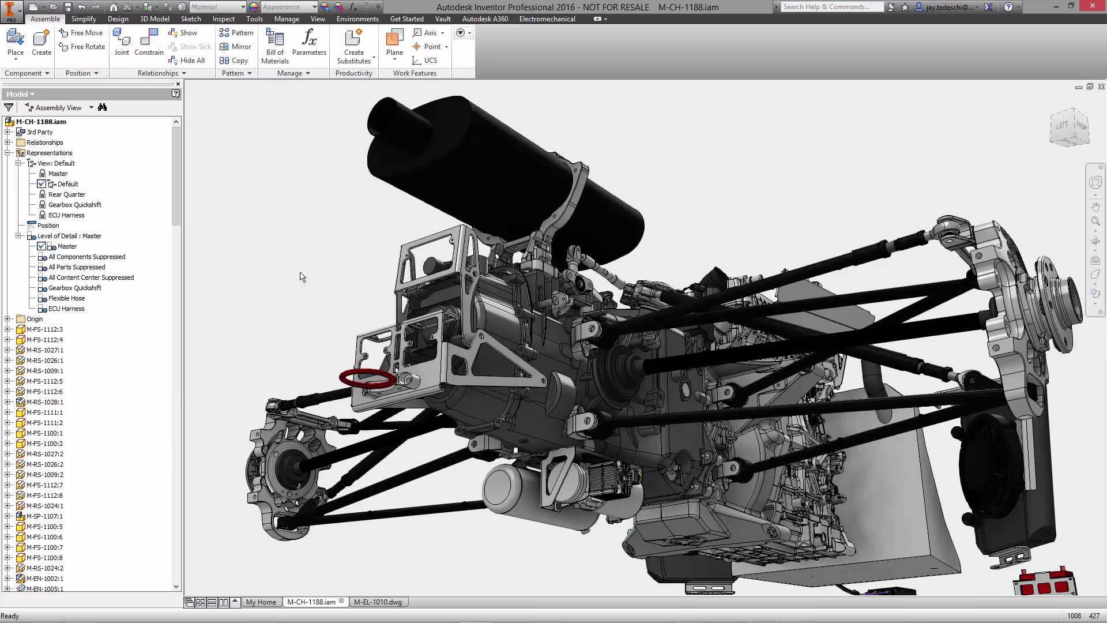
- Activate the ECU Harness view representation and open Electromechanical Link Setup
{"action": "right_click", "coordinate": [79, 218]}
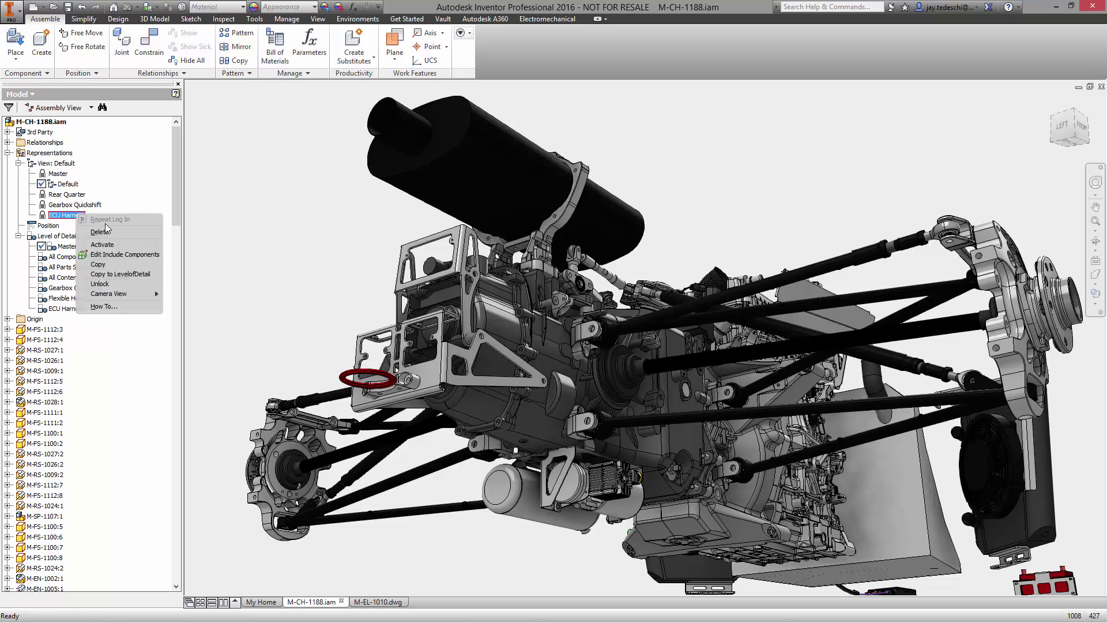
{"action": "left_click", "coordinate": [119, 249]}
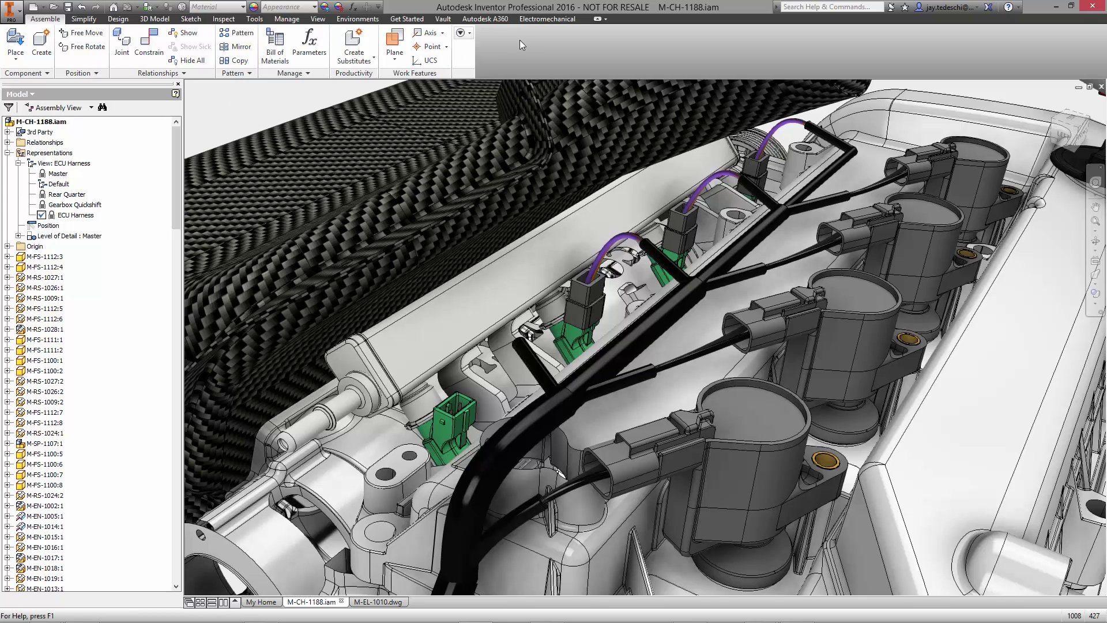
{"action": "left_click", "coordinate": [551, 19]}
{"action": "left_click", "coordinate": [30, 42]}
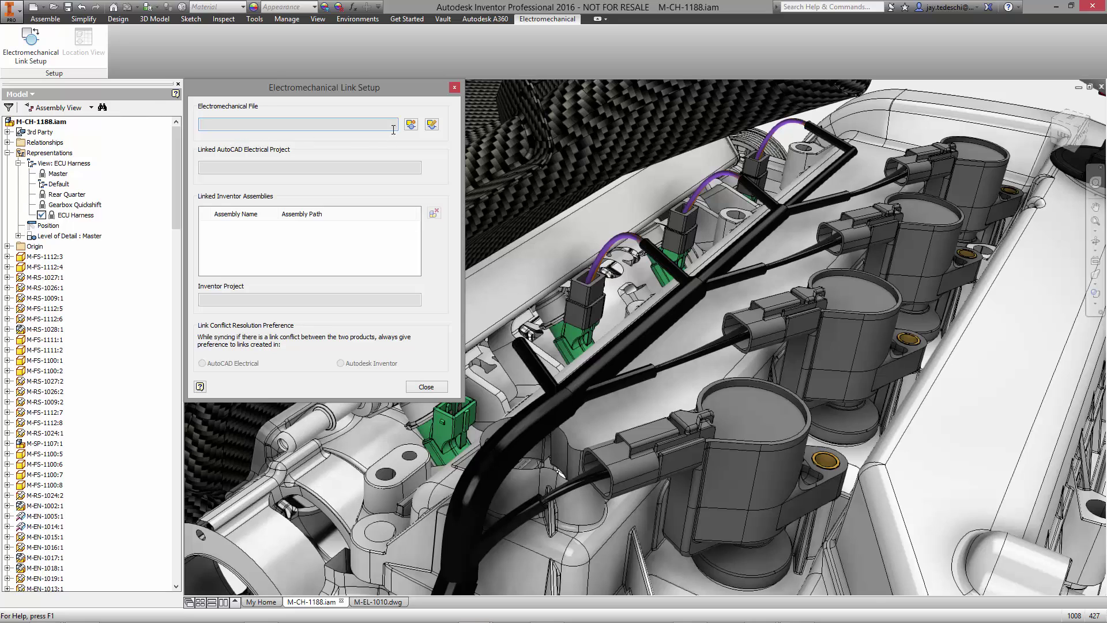
- Create a new electromechanical link file for M-CH-1188.iam, saving and checking out the assembly files
{"action": "left_click", "coordinate": [411, 124]}
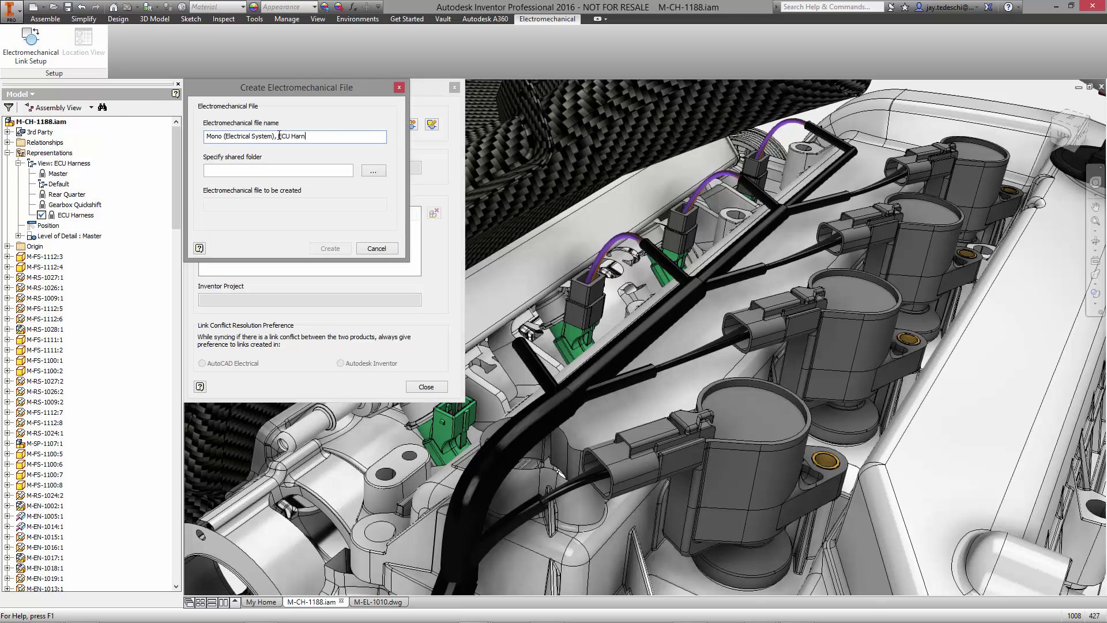
{"action": "left_click", "coordinate": [328, 248]}
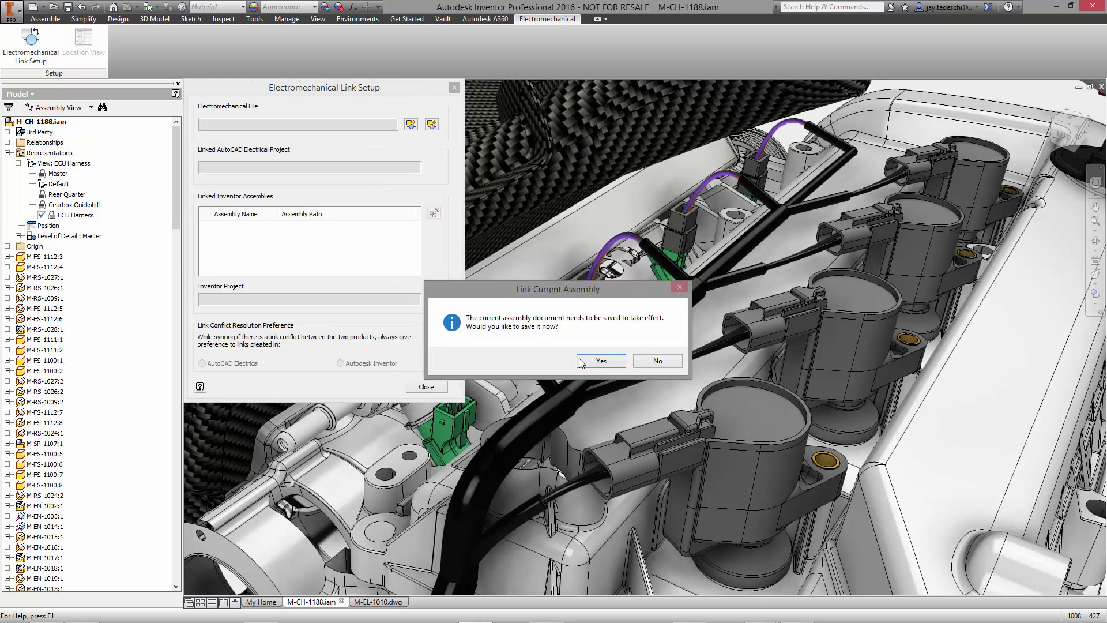
{"action": "left_click", "coordinate": [600, 360]}
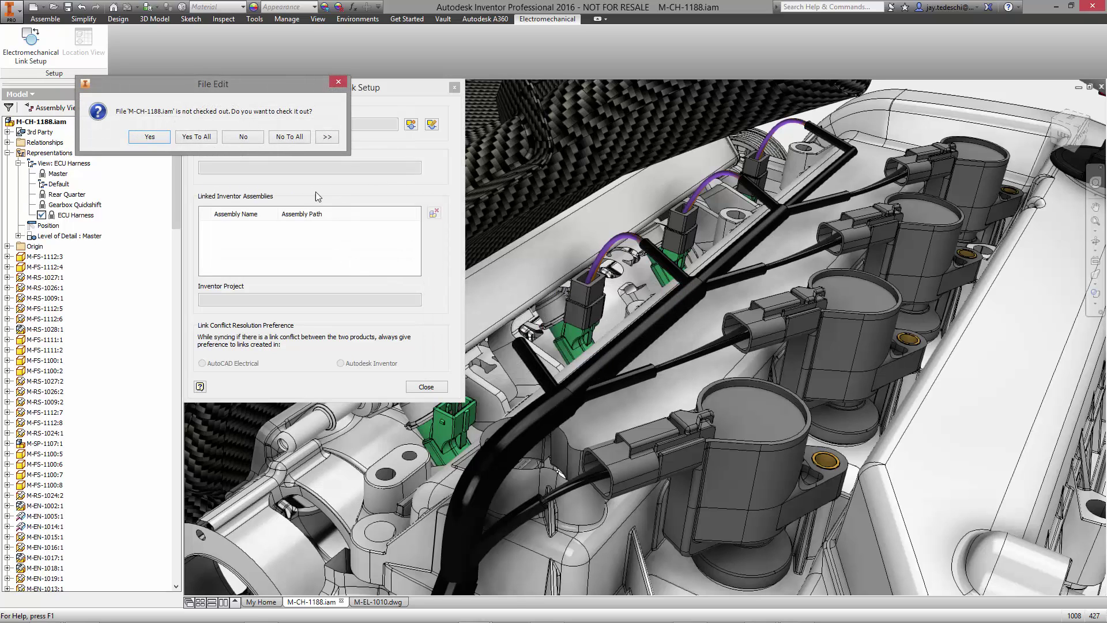
{"action": "left_click", "coordinate": [212, 137]}
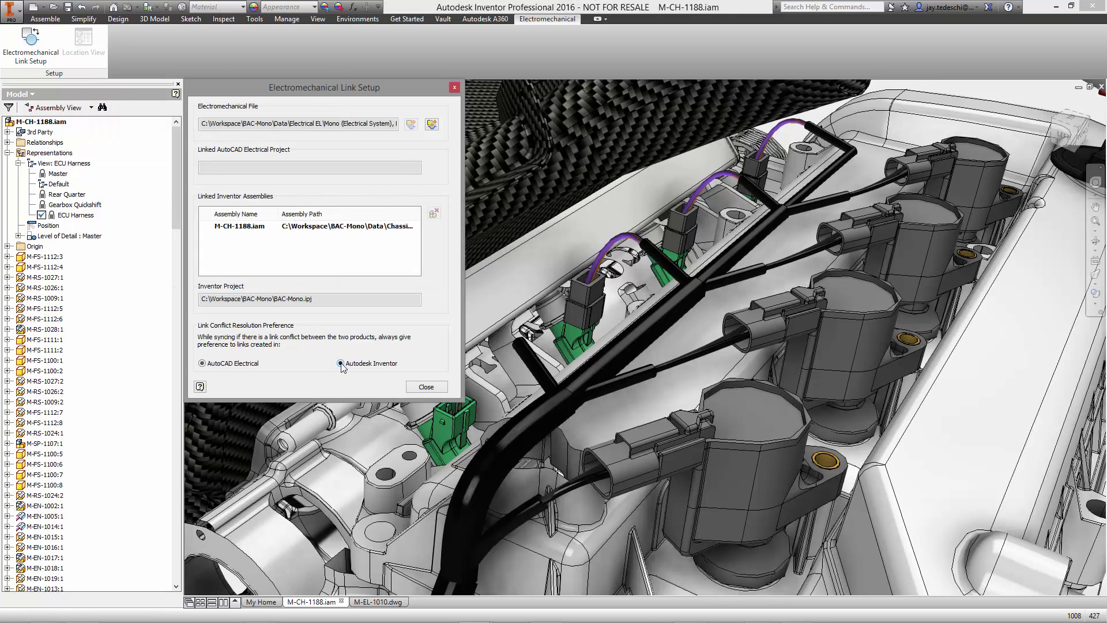
{"action": "left_click", "coordinate": [437, 386]}
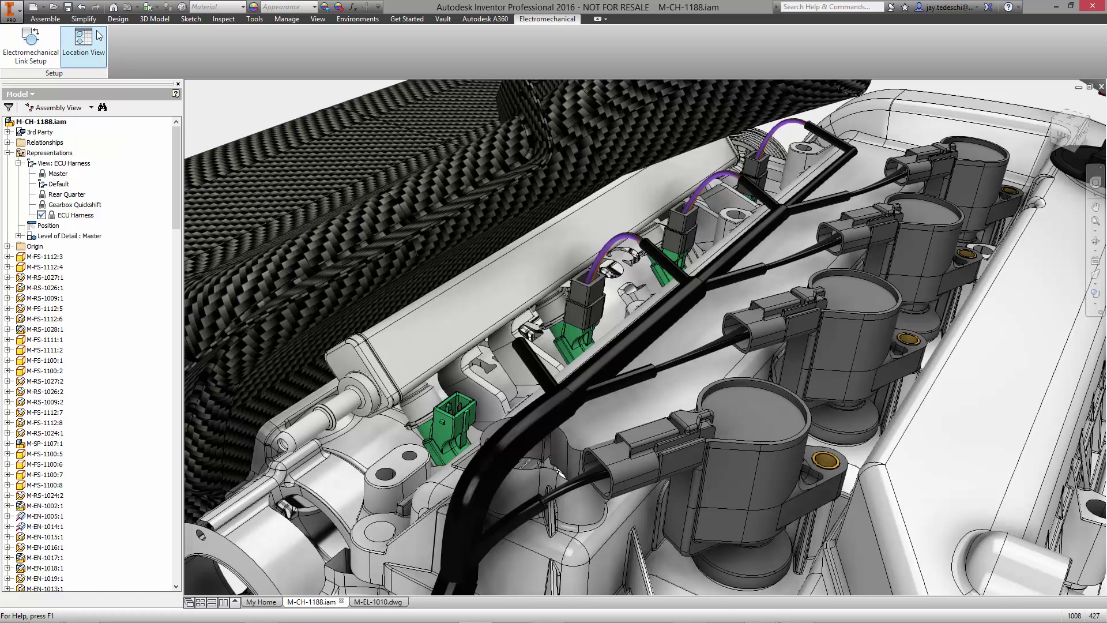
- In Location View, locate the Coil Plug:3 and Injector EV1:6 connectors in the model
{"action": "left_click", "coordinate": [90, 50]}
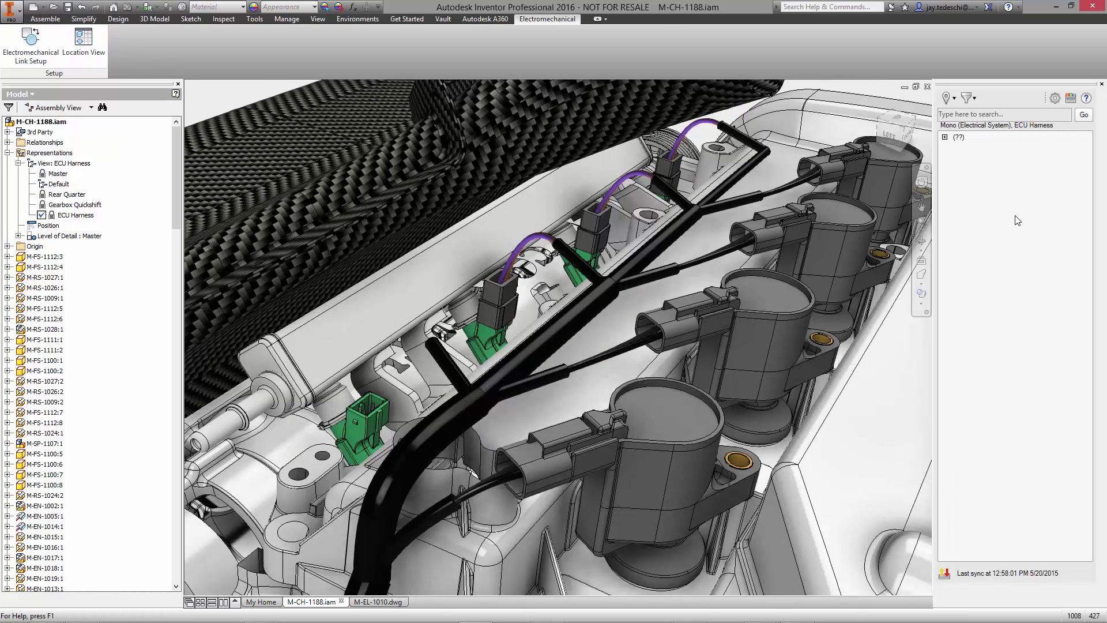
{"action": "left_click", "coordinate": [955, 145]}
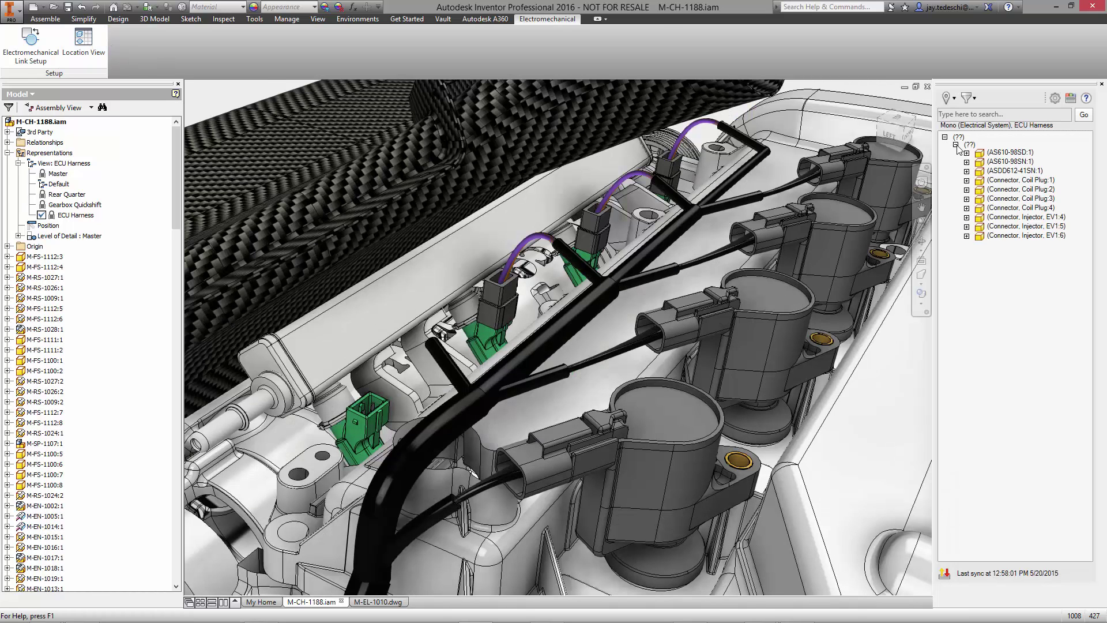
{"action": "left_click", "coordinate": [1041, 200]}
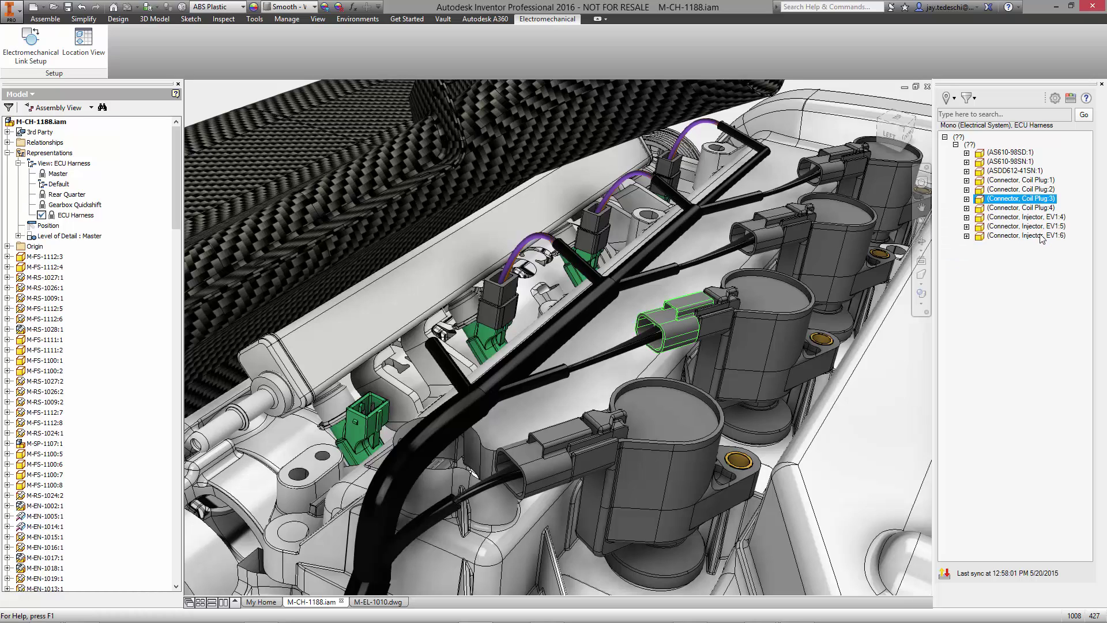
{"action": "left_click", "coordinate": [1040, 235]}
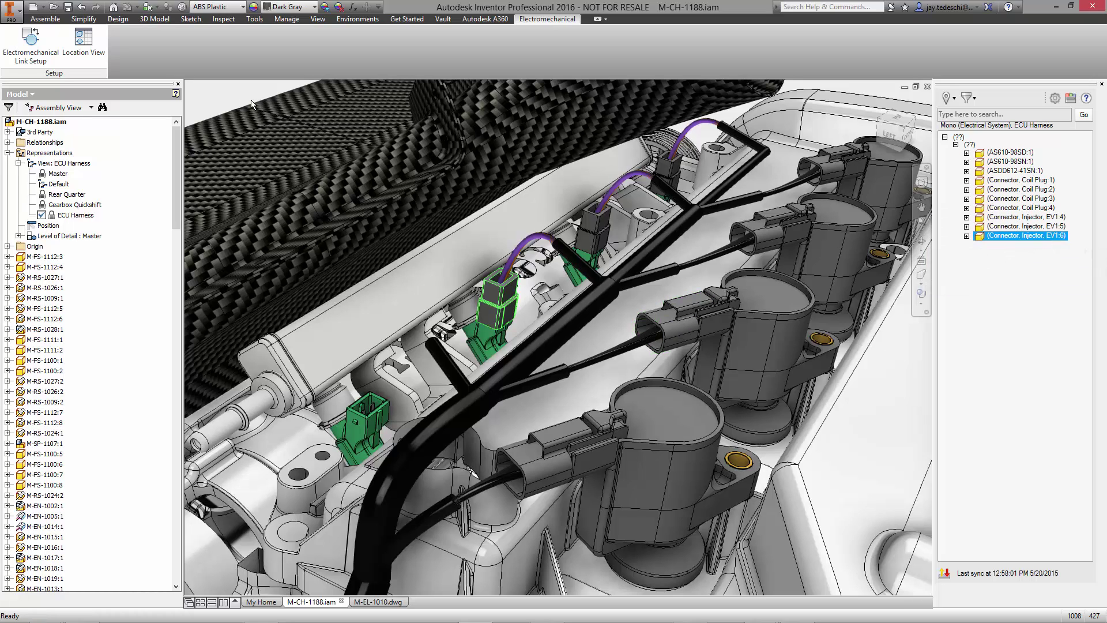
{"action": "left_click", "coordinate": [218, 101]}
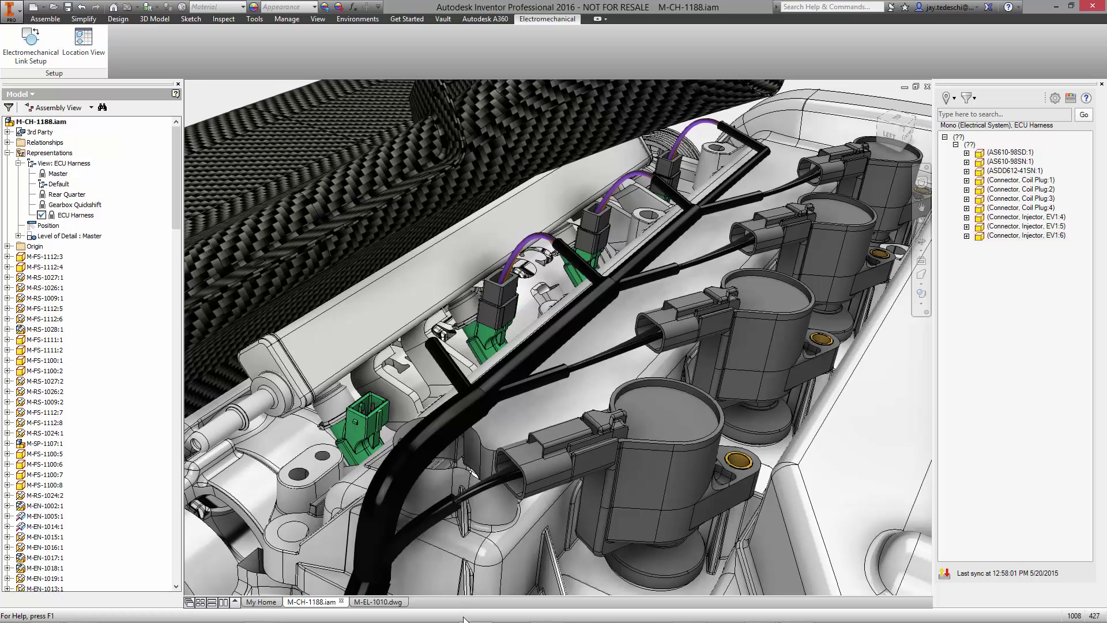
- Switch to AutoCAD Electrical and start a file-name search in Select File
{"action": "left_click", "coordinate": [536, 618]}
{"action": "left_click", "coordinate": [480, 241]}
{"action": "left_click_drag", "start_coordinate": [479, 258], "coordinate": [484, 343]}
{"action": "left_click", "coordinate": [415, 361]}
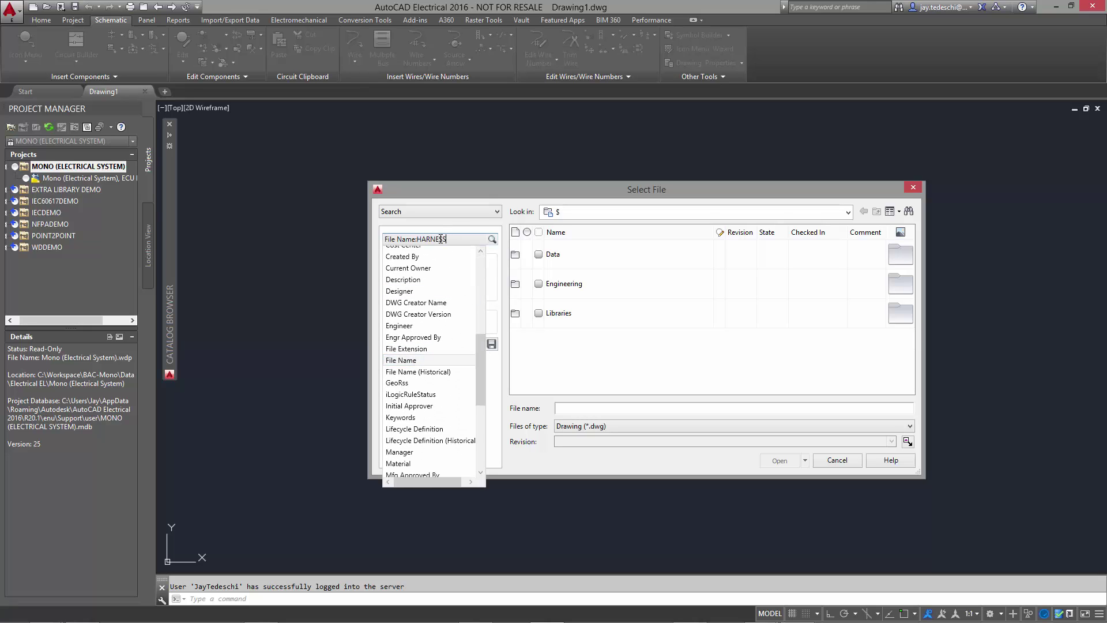
- Find the ECU Harness drawing by searching HARNESS, open it, and check it out
{"action": "left_click", "coordinate": [492, 239]}
{"action": "left_click", "coordinate": [543, 261]}
{"action": "left_click", "coordinate": [788, 462]}
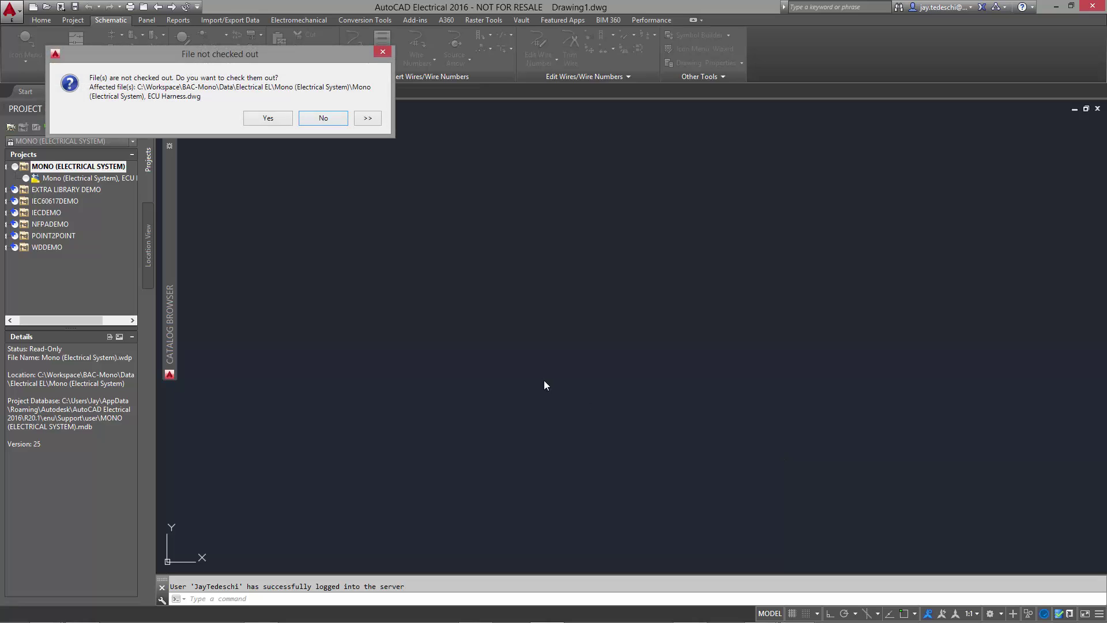
{"action": "left_click", "coordinate": [269, 117]}
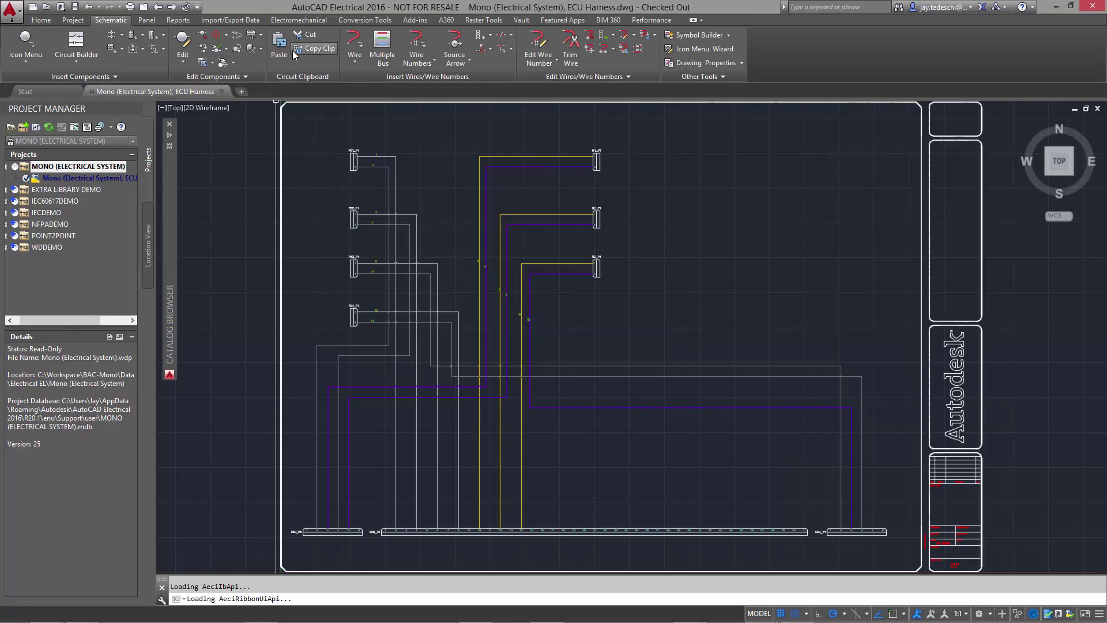
- Link the project to the existing ECU Harness.emx electromechanical file
{"action": "left_click", "coordinate": [299, 20]}
{"action": "left_click", "coordinate": [36, 52]}
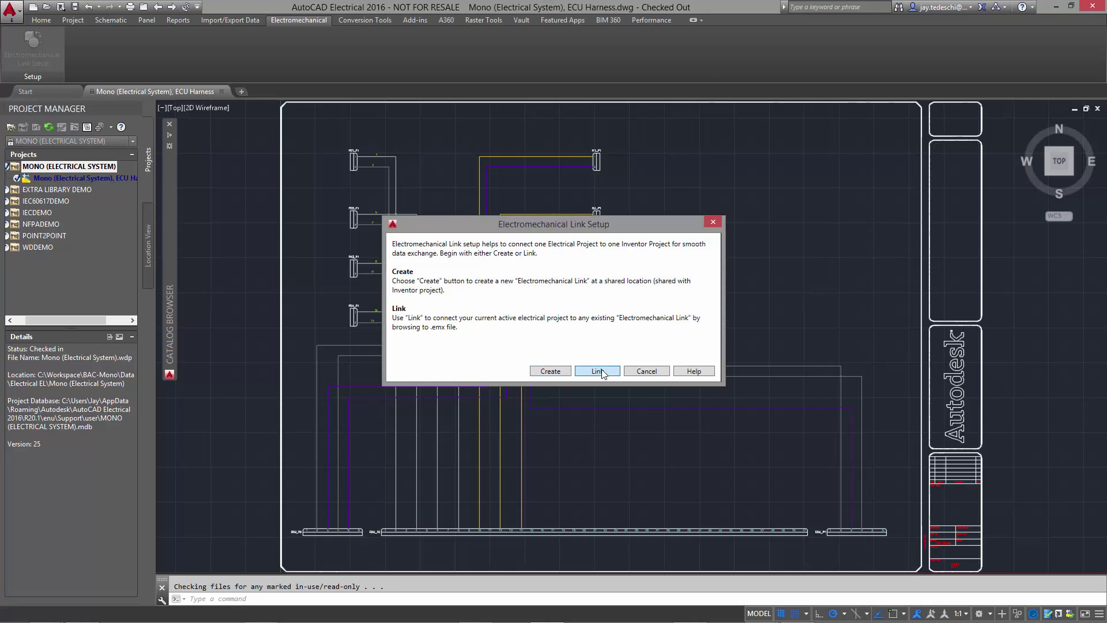
{"action": "left_click", "coordinate": [598, 371]}
{"action": "left_click", "coordinate": [548, 233]}
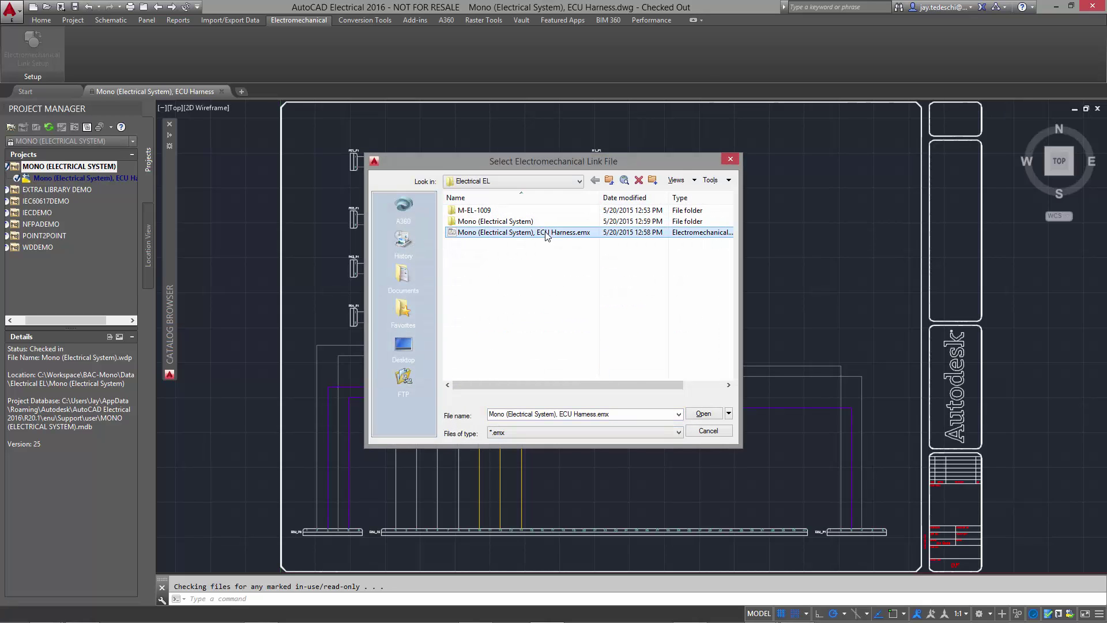
{"action": "left_click", "coordinate": [704, 414]}
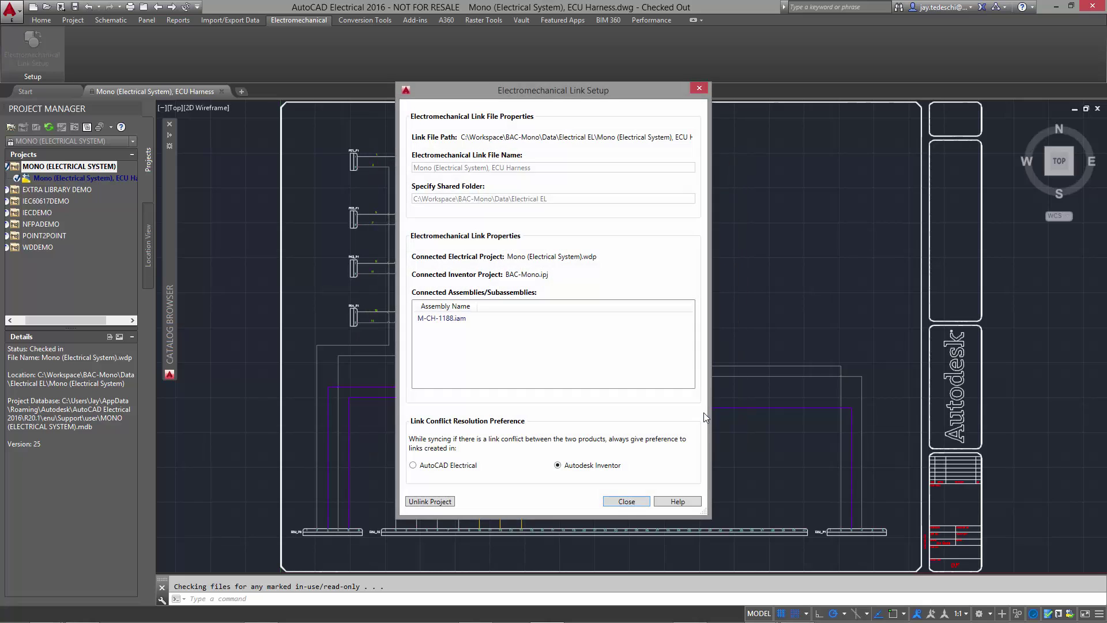
{"action": "left_click", "coordinate": [631, 502]}
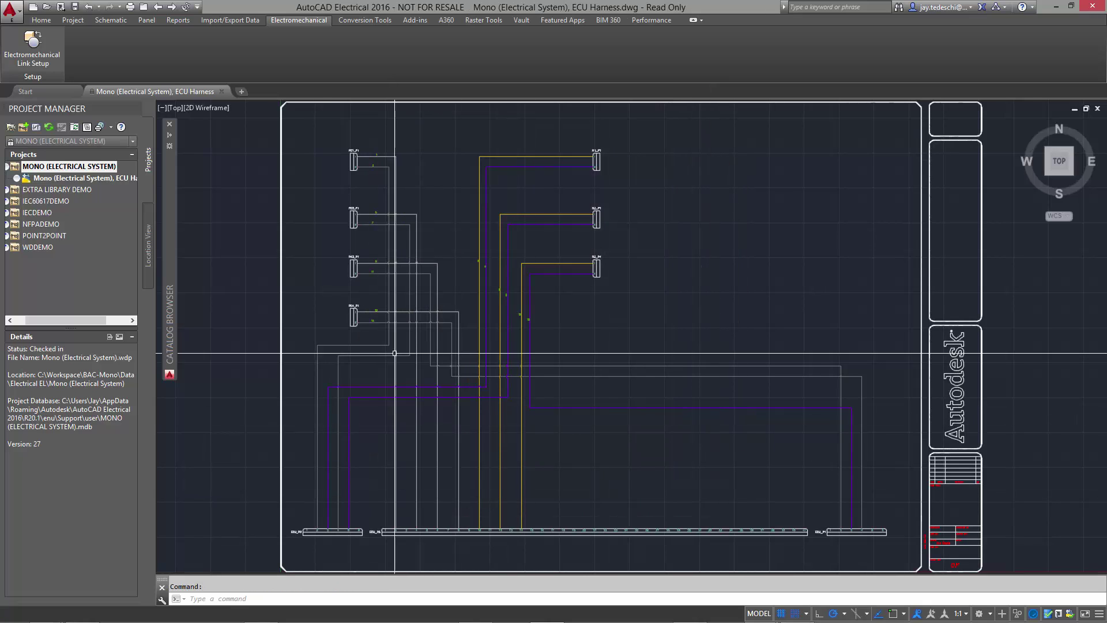
- Link Inventor connector ASDD612-41SN:1 to the drawing's ECU_P3 : [P] plug, then check ECU_P1's pins
{"action": "left_click", "coordinate": [10, 169]}
{"action": "left_click", "coordinate": [21, 178]}
{"action": "left_click", "coordinate": [99, 208]}
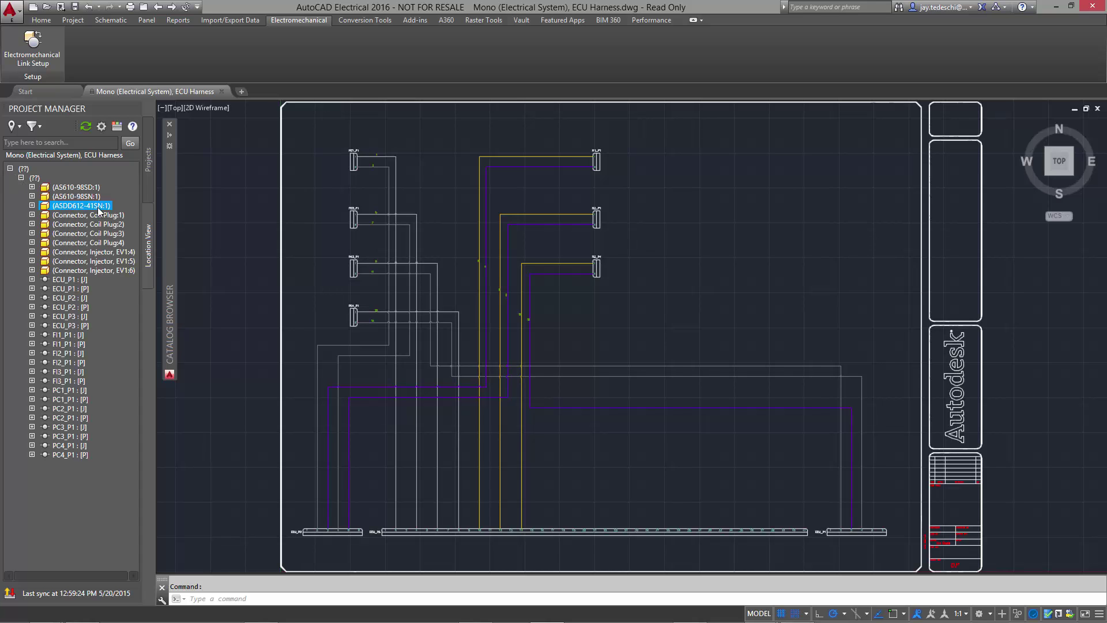
{"action": "right_click", "coordinate": [98, 209]}
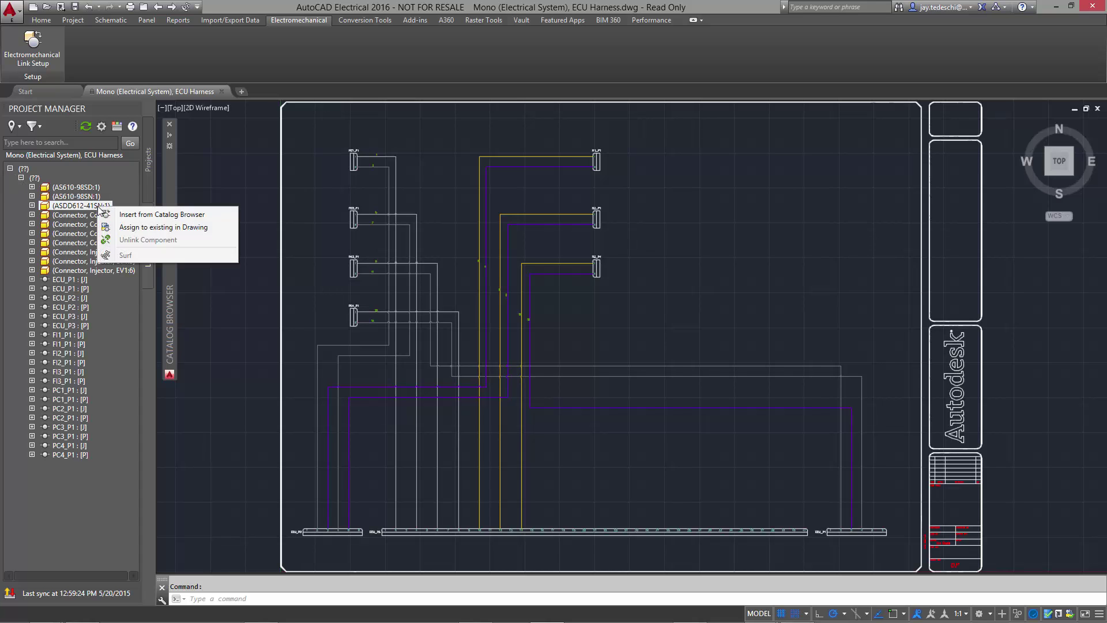
{"action": "left_click", "coordinate": [212, 231]}
{"action": "left_click", "coordinate": [588, 532]}
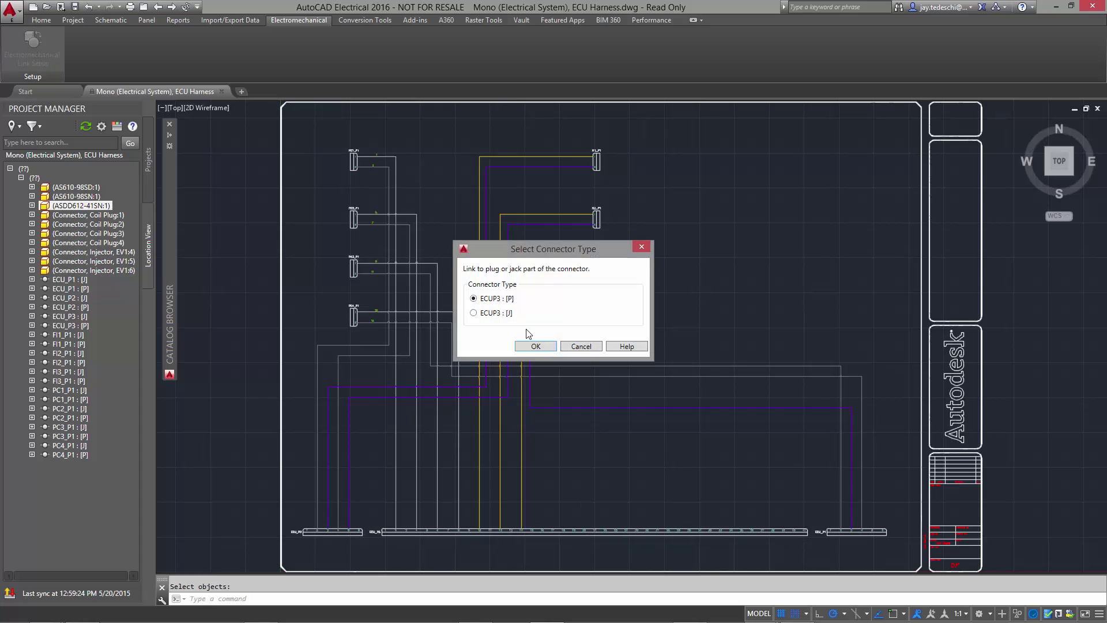
{"action": "left_click", "coordinate": [536, 346]}
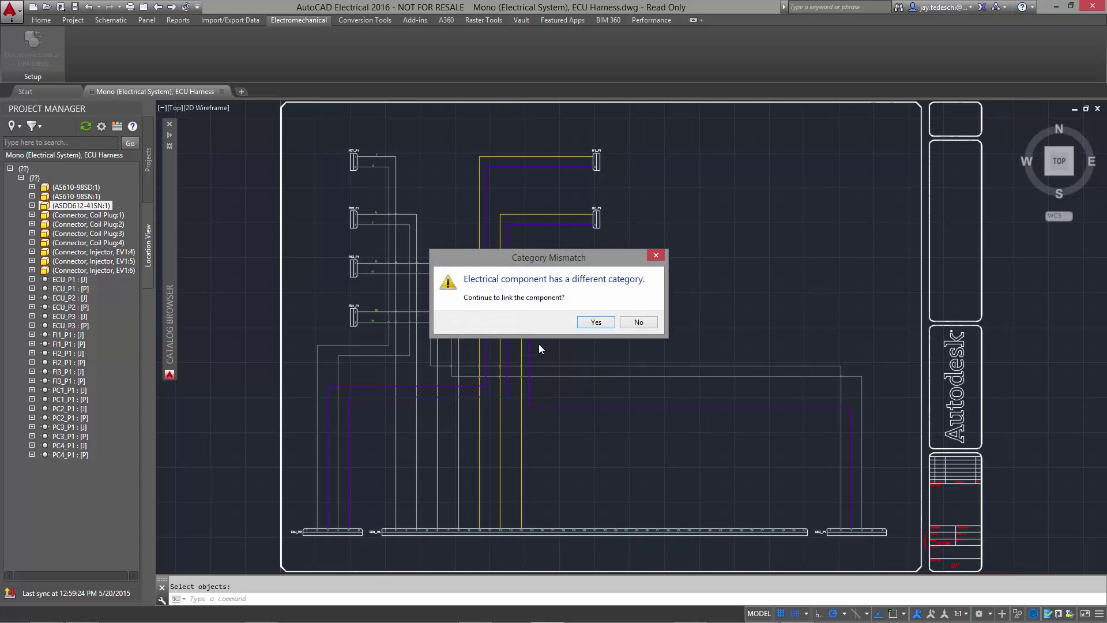
{"action": "left_click", "coordinate": [597, 321]}
{"action": "left_click", "coordinate": [32, 270]}
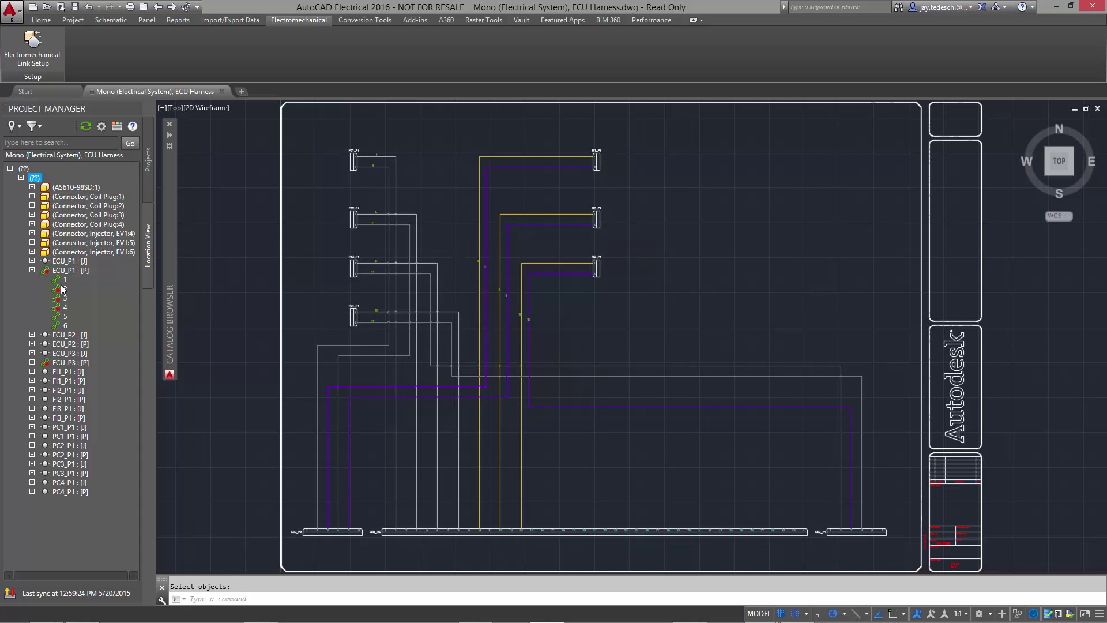
{"action": "left_click", "coordinate": [32, 271]}
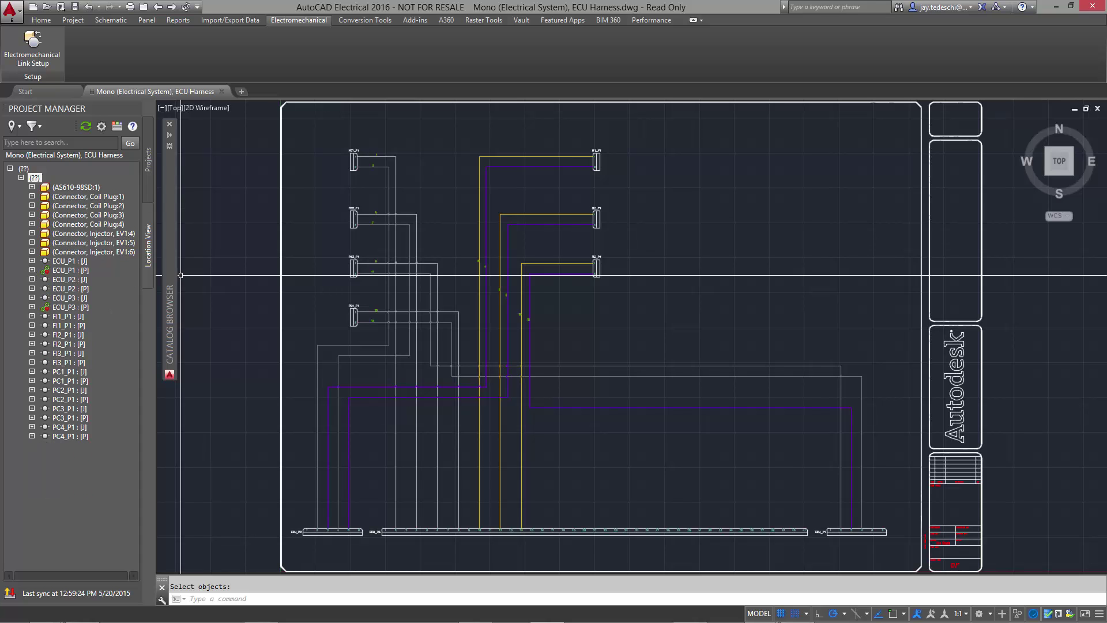
- Search the Catalog Browser for BOSCH and place the injector connector as component FI4_P1
{"action": "mouse_move", "coordinate": [171, 138]}
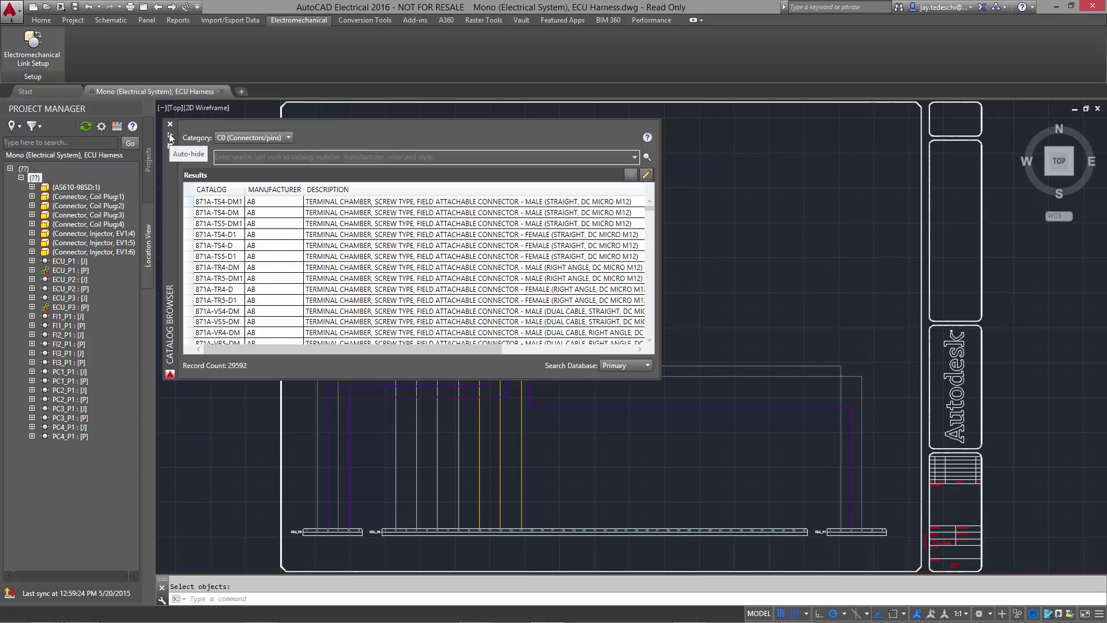
{"action": "left_click", "coordinate": [251, 158]}
{"action": "type", "text": "BOSCH"}
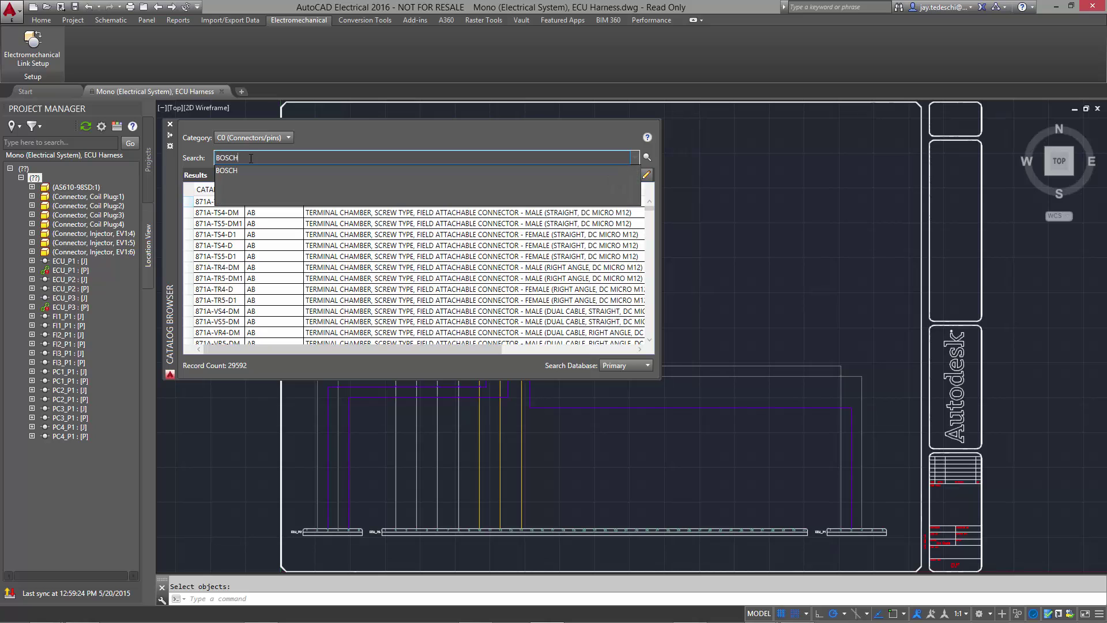
{"action": "key", "text": "Return"}
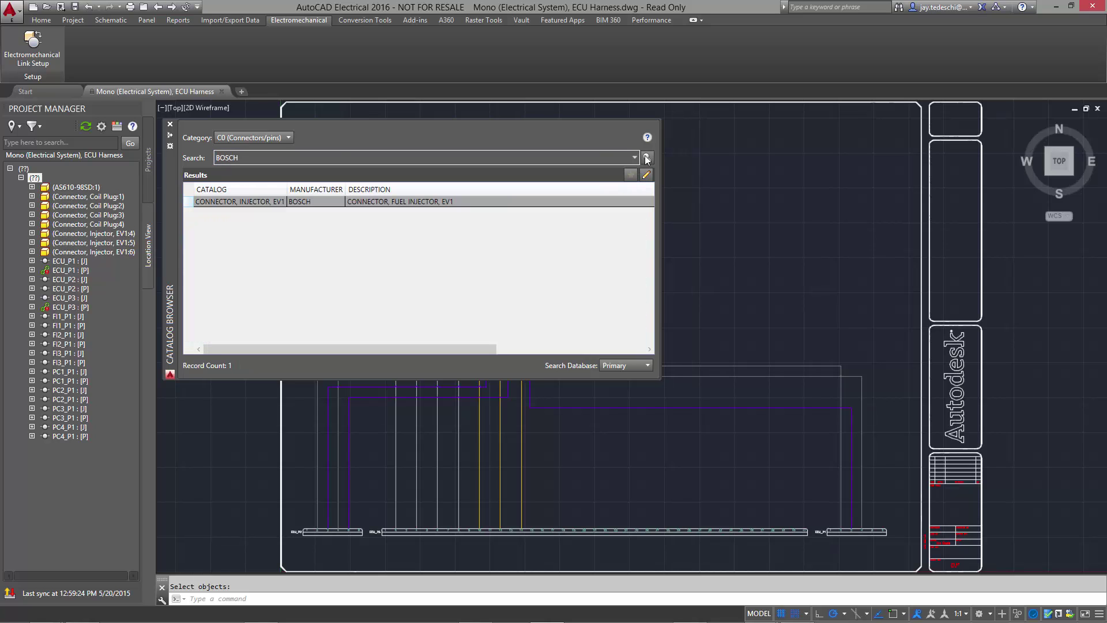
{"action": "left_click", "coordinate": [301, 191]}
{"action": "scroll", "coordinate": [597, 327], "scroll_direction": "up", "scroll_amount": 4}
{"action": "scroll", "coordinate": [426, 340], "scroll_direction": "up", "scroll_amount": 1}
{"action": "left_click", "coordinate": [426, 340]}
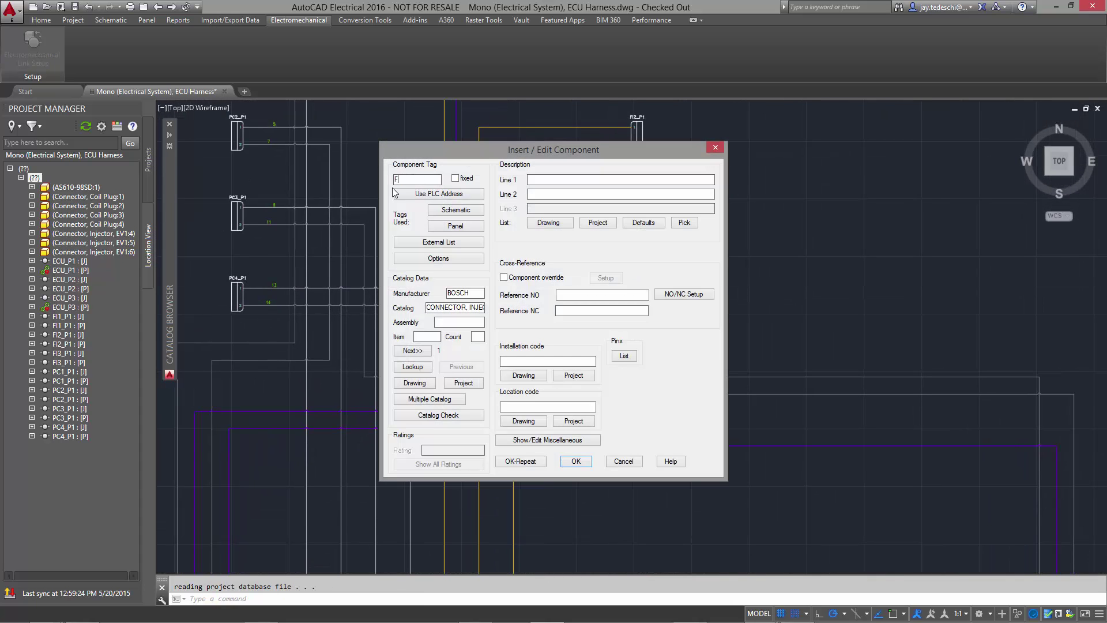
{"action": "left_click", "coordinate": [576, 462]}
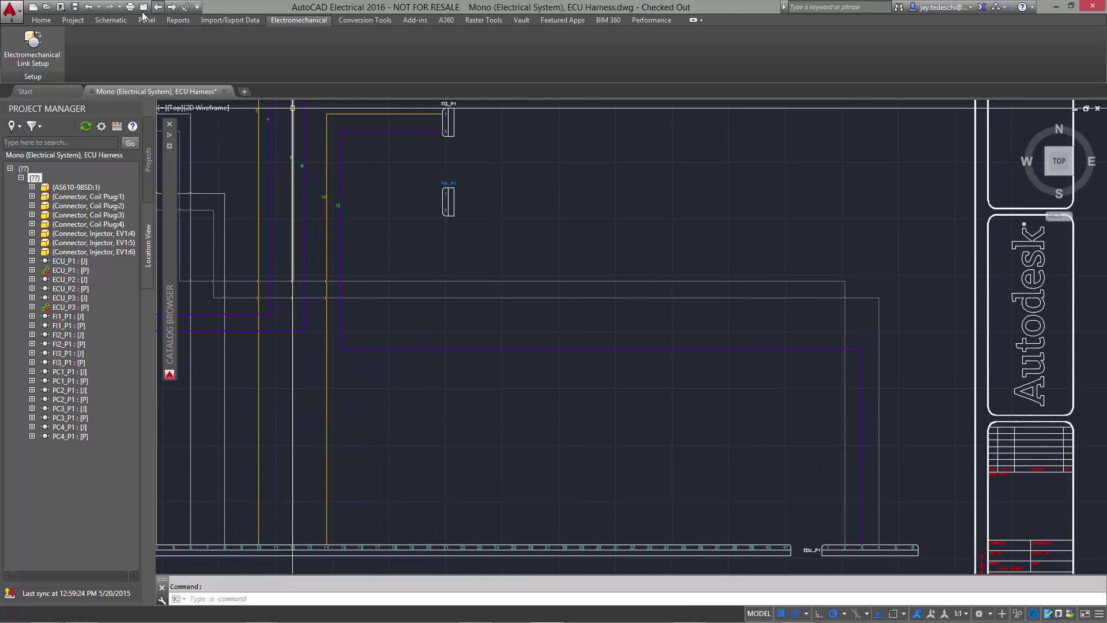
{"action": "left_click", "coordinate": [113, 21]}
- Draw a 12AWG-ORG orange wire from the FI4_P1 connector pin to the bottom connector
{"action": "left_click", "coordinate": [371, 46]}
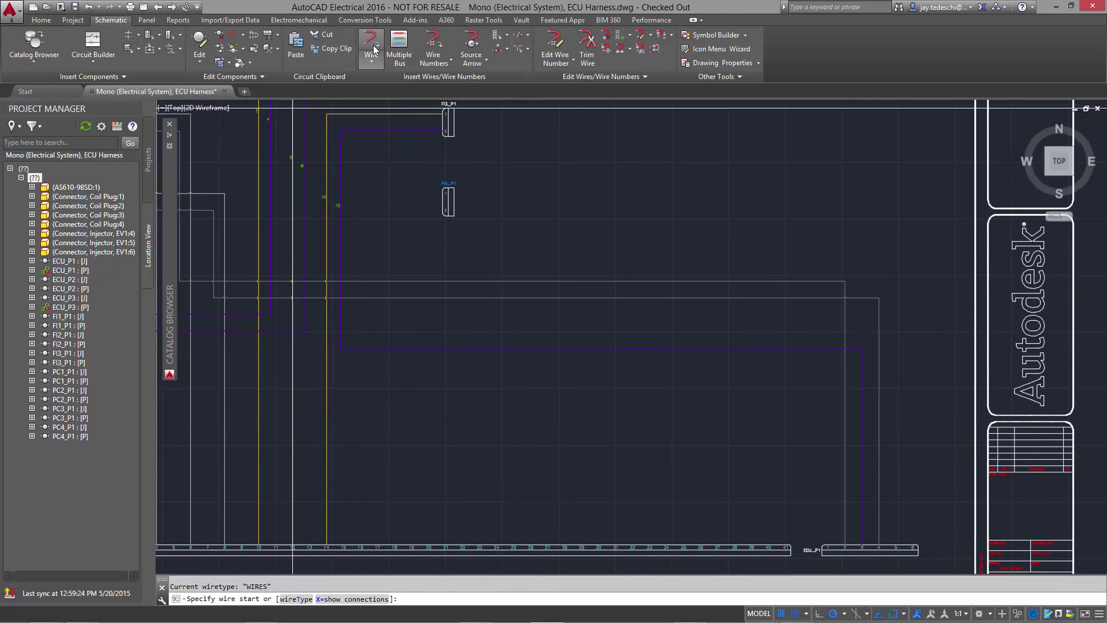
{"action": "type", "text": "T"}
{"action": "key", "text": "Return"}
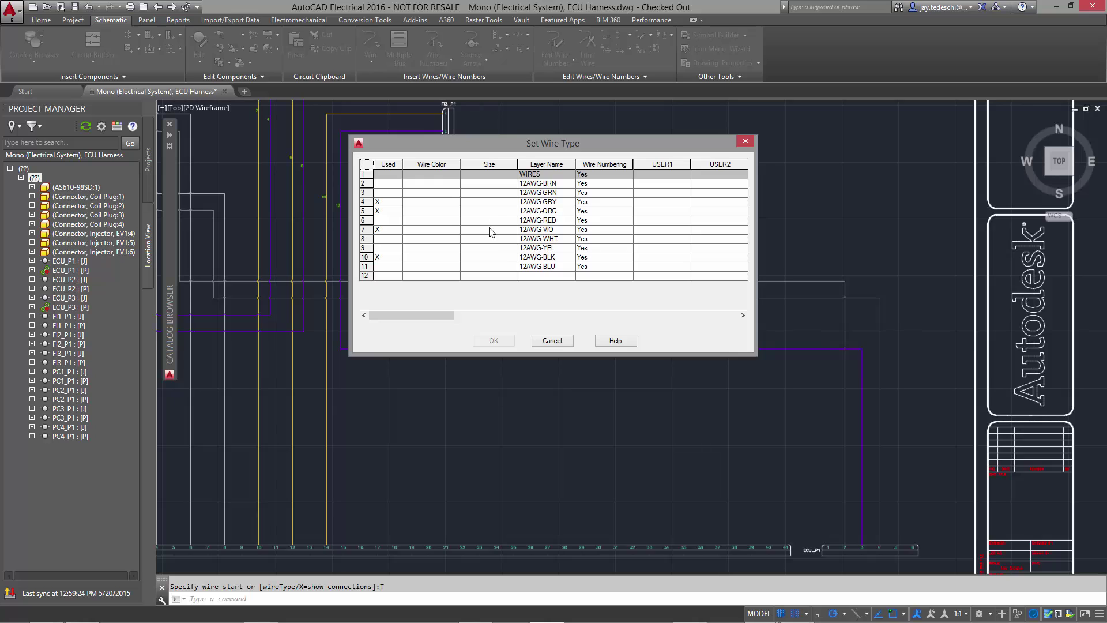
{"action": "double_click", "coordinate": [493, 212]}
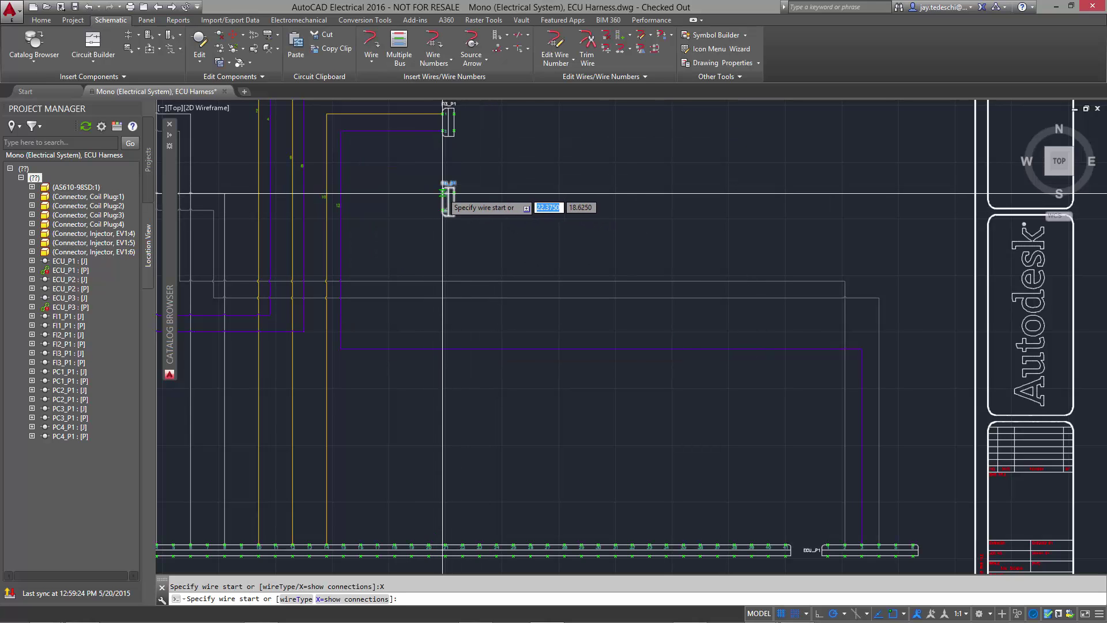
{"action": "left_click", "coordinate": [446, 194]}
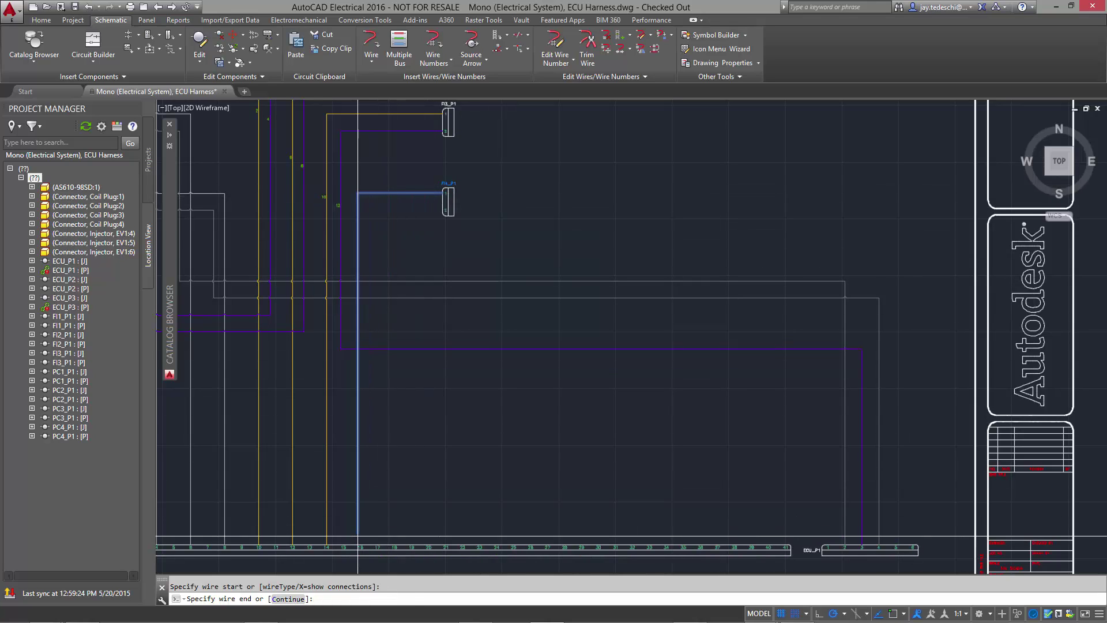
{"action": "left_click", "coordinate": [361, 545]}
- Draw a 12AWG-VIO violet wire from FI4_P1 pin 2 to ECU_P1 pin 5
{"action": "type", "text": "T"}
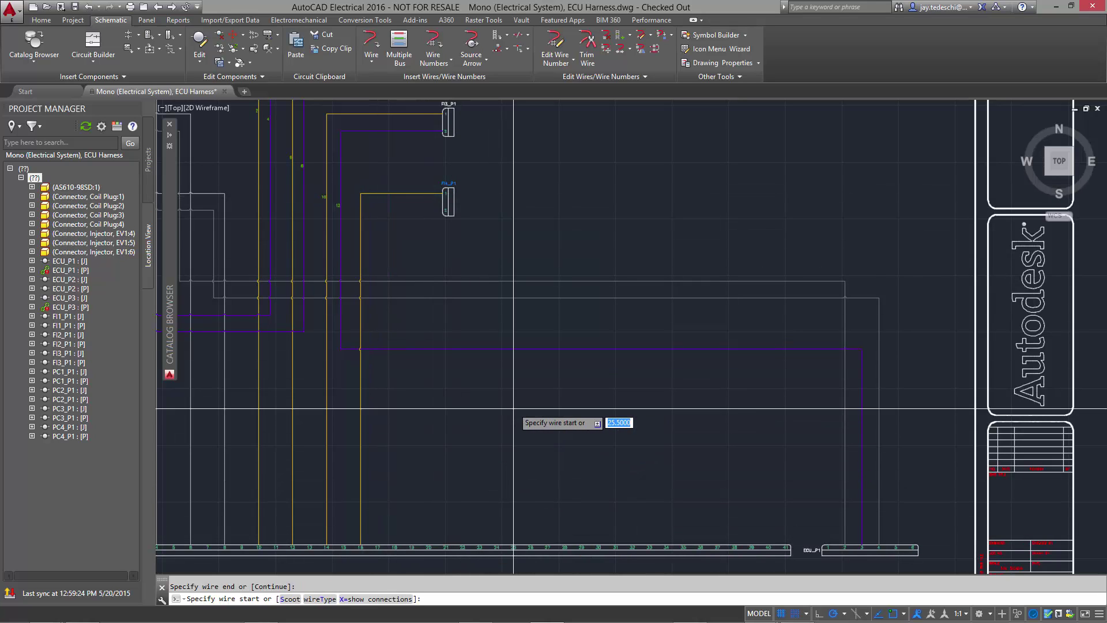
{"action": "key", "text": "Return"}
{"action": "double_click", "coordinate": [508, 229]}
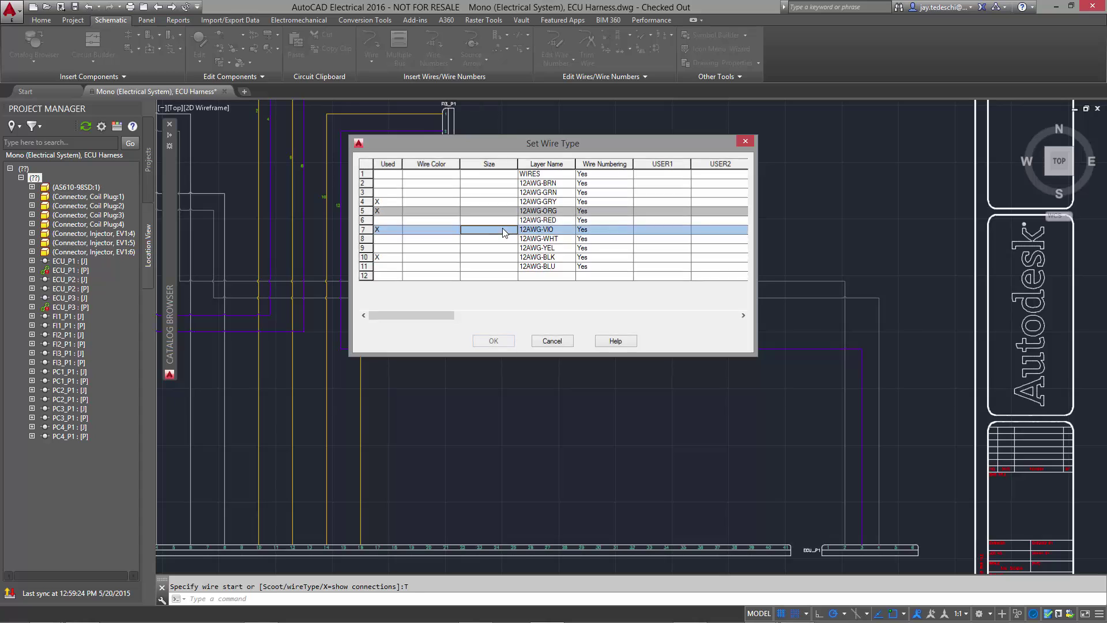
{"action": "type", "text": "X"}
{"action": "key", "text": "Return"}
{"action": "left_click", "coordinate": [450, 210]}
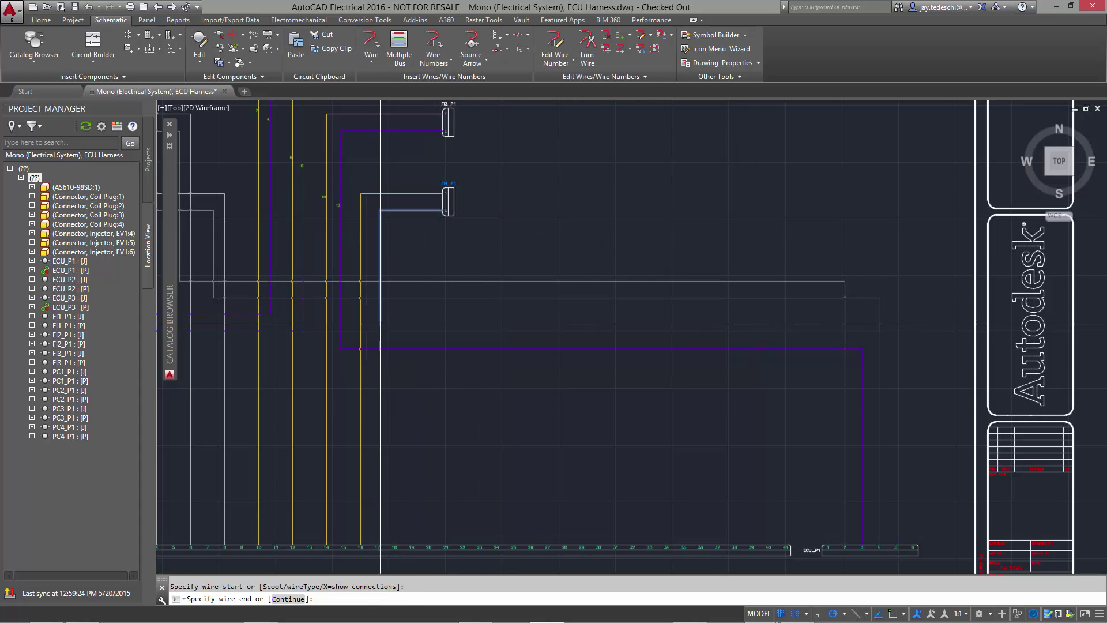
{"action": "left_click", "coordinate": [378, 366]}
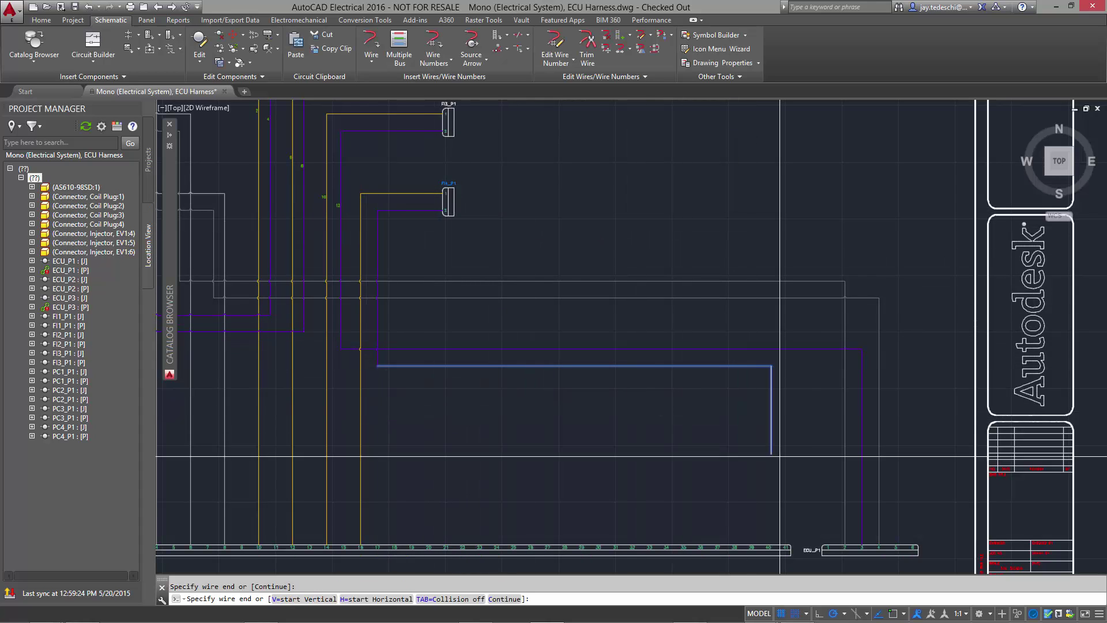
{"action": "left_click", "coordinate": [896, 549]}
{"action": "key", "text": "Return"}
- Zoom to extents and sync the wiring changes to the linked Inventor project
{"action": "type", "text": "Z"}
{"action": "key", "text": "Return"}
{"action": "type", "text": "E"}
{"action": "key", "text": "Return"}
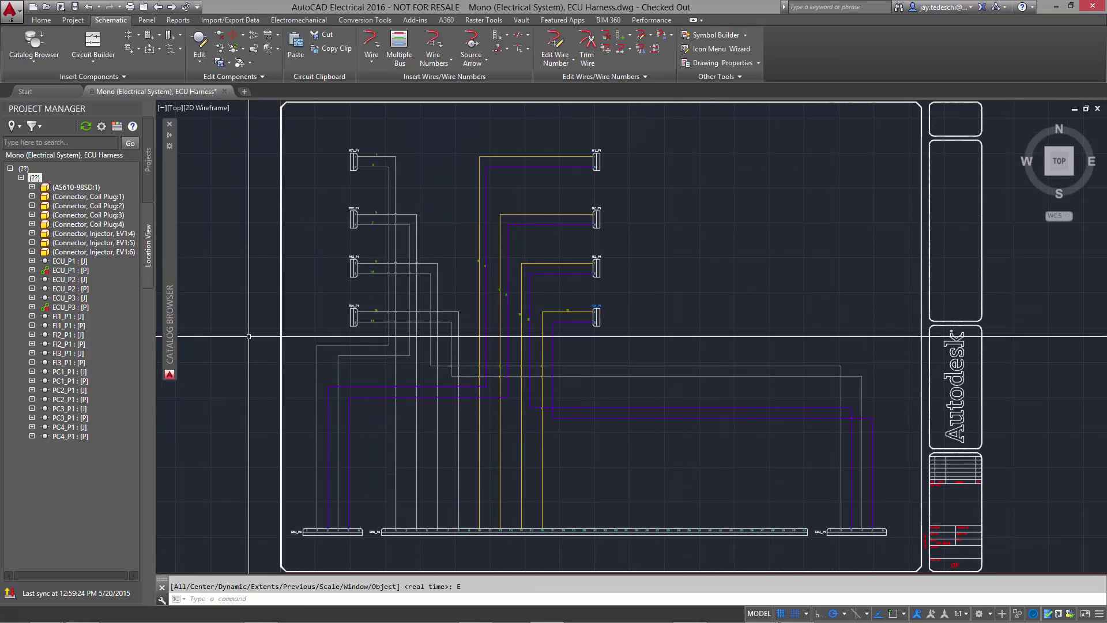
{"action": "left_click", "coordinate": [10, 594]}
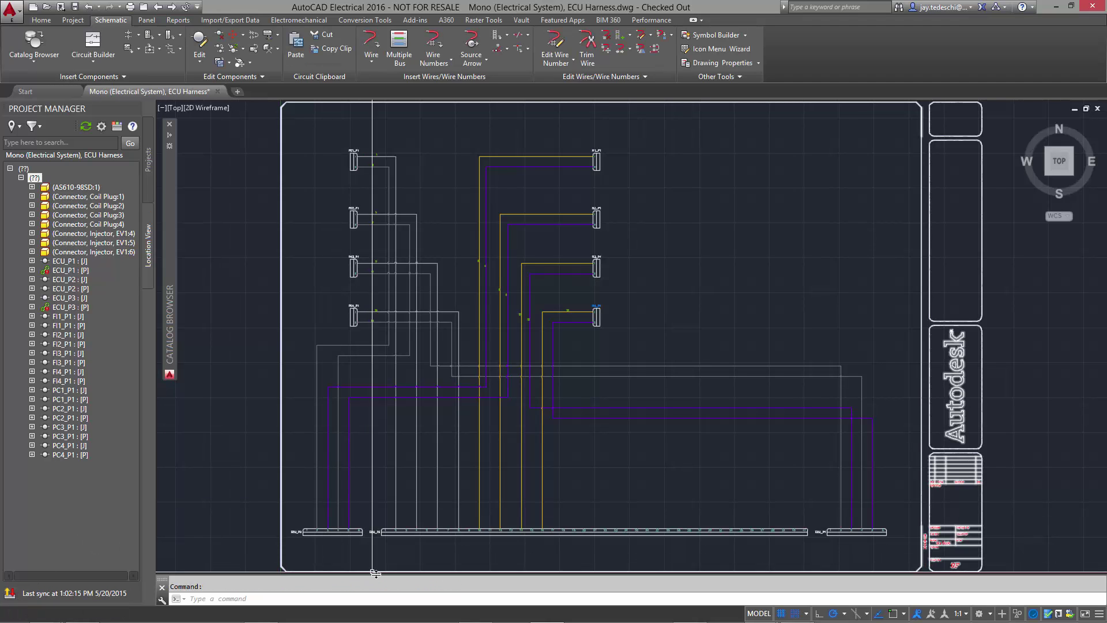
{"action": "left_click", "coordinate": [476, 612]}
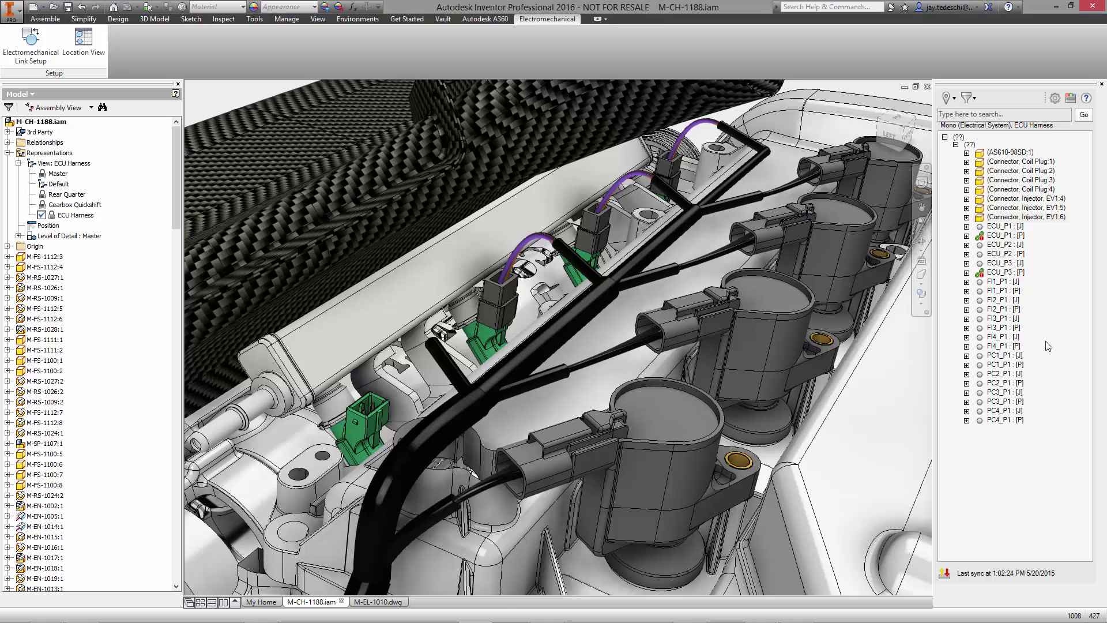
- Insert the BOSCH injector connector for FI4_P1 : [P] and constrain it onto the green injector base
{"action": "right_click", "coordinate": [1002, 346]}
{"action": "left_click", "coordinate": [946, 354]}
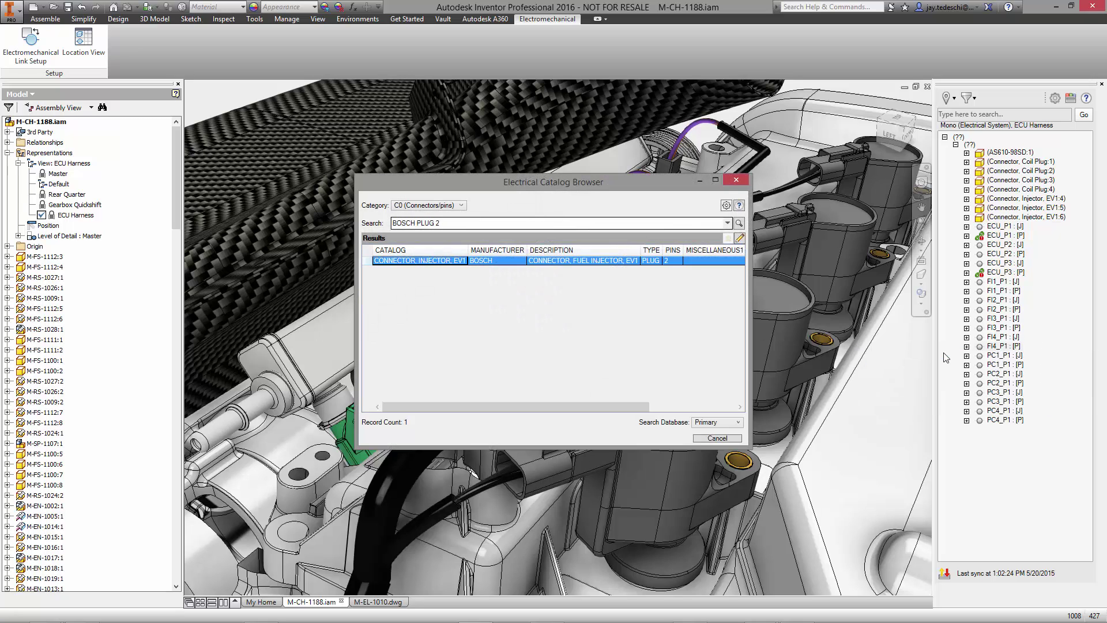
{"action": "double_click", "coordinate": [472, 260]}
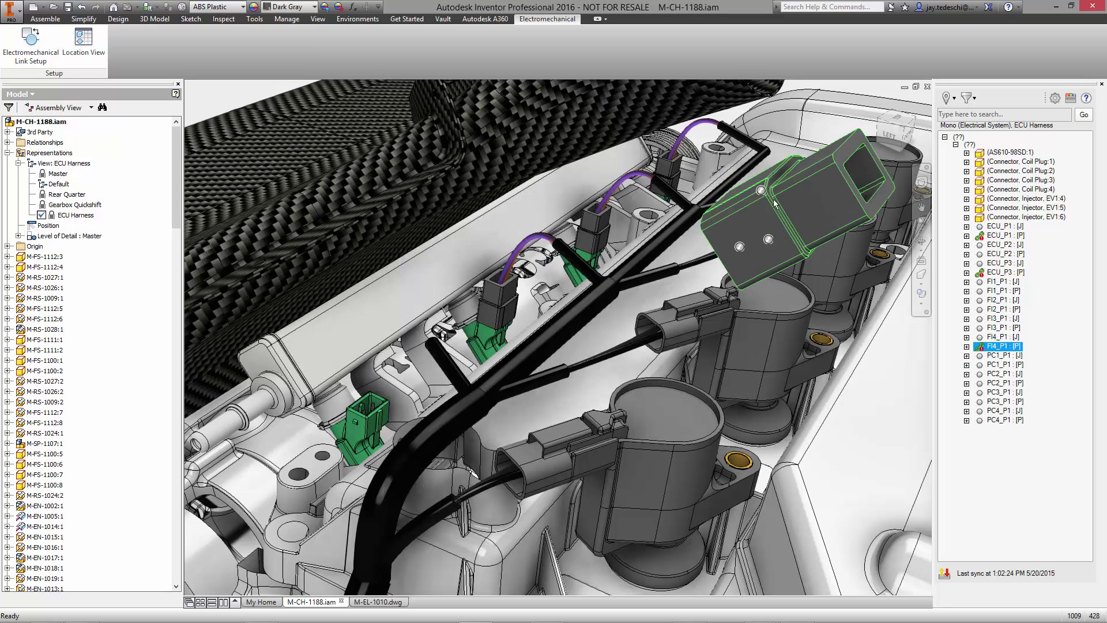
{"action": "key", "text": "c"}
{"action": "left_click", "coordinate": [381, 417]}
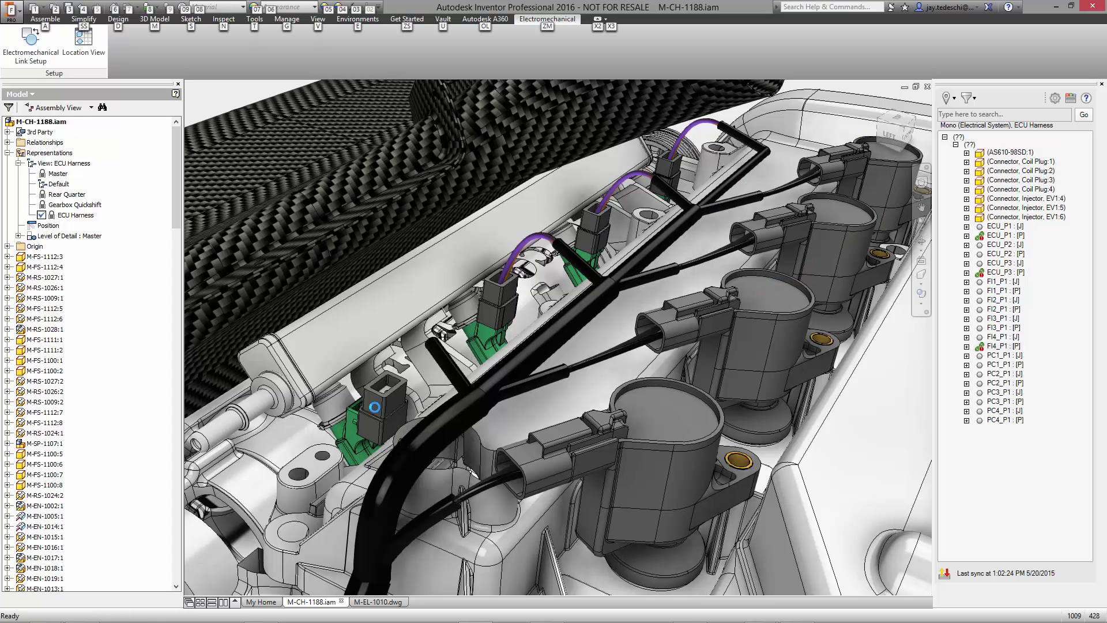
{"action": "left_click", "coordinate": [388, 431]}
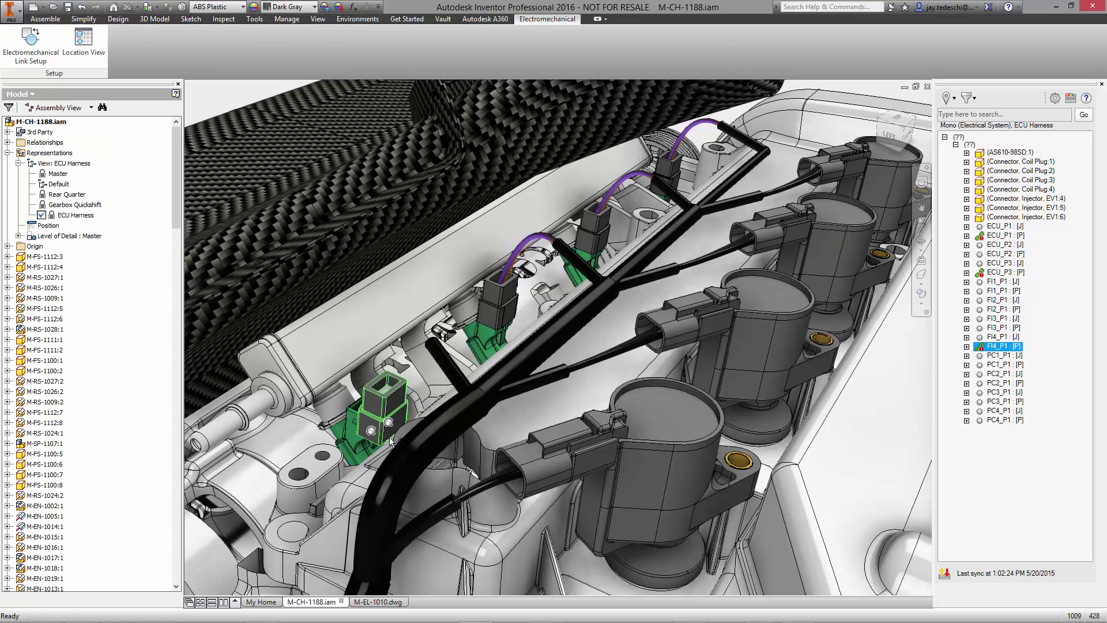
{"action": "left_click_drag", "start_coordinate": [389, 425], "coordinate": [368, 407]}
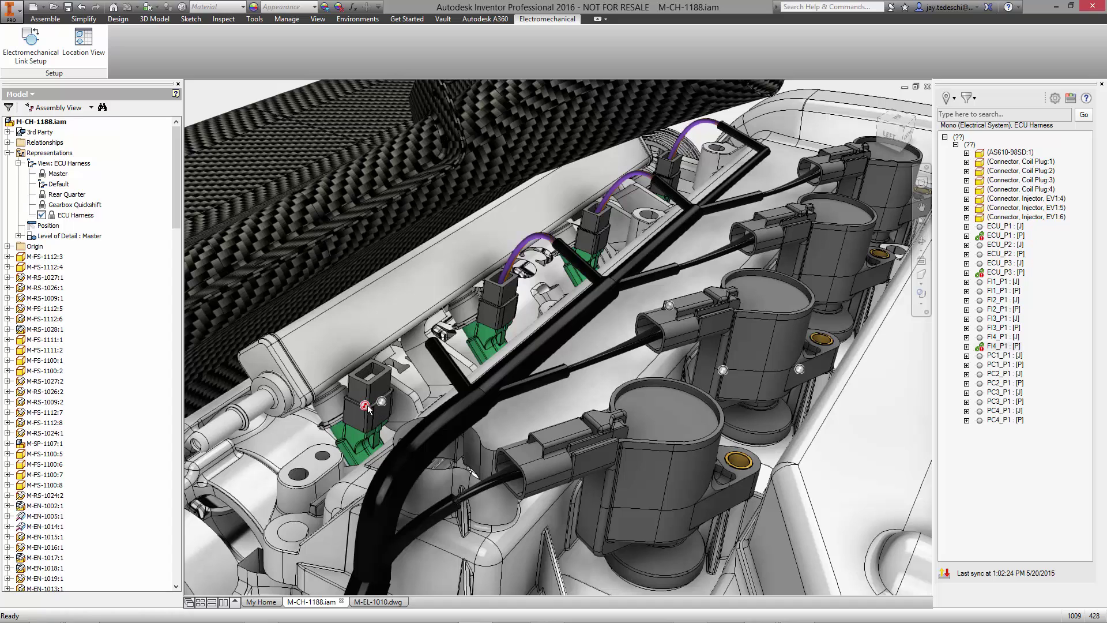
{"action": "left_click", "coordinate": [981, 346]}
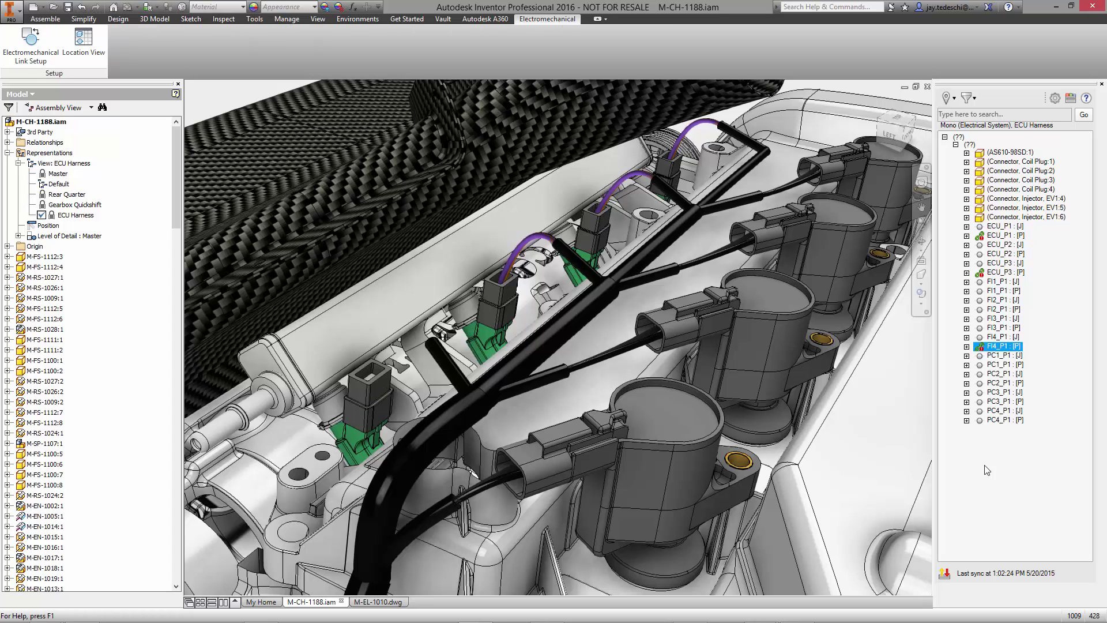
{"action": "left_click", "coordinate": [967, 347]}
- Edit the FI4_P1 harness, check out all files, and auto-route all unrouted wires
{"action": "right_click", "coordinate": [1021, 349]}
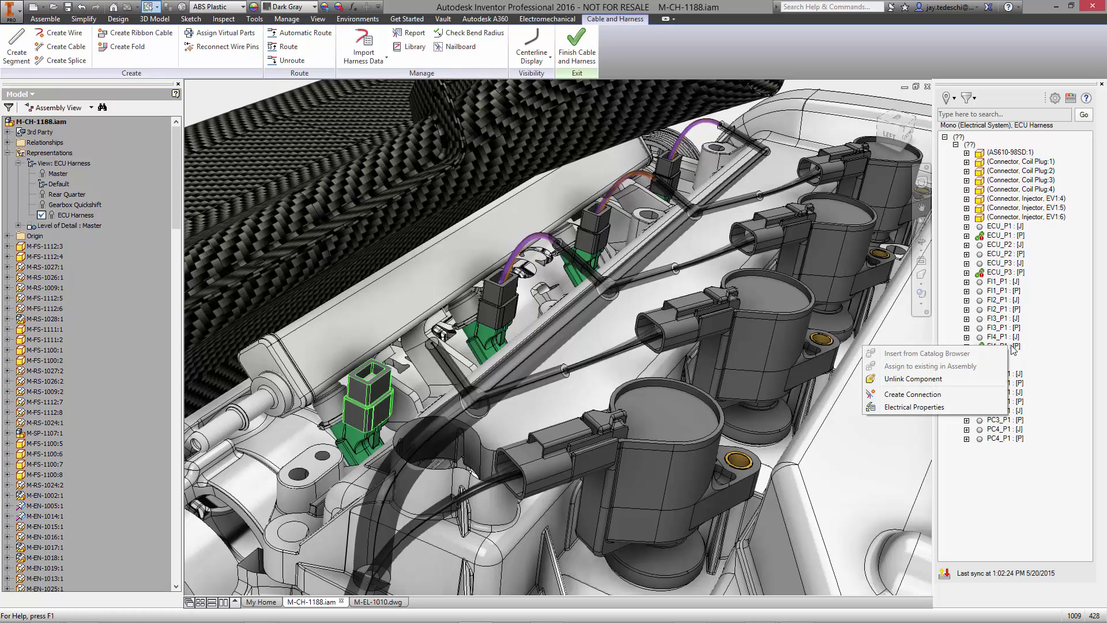
{"action": "left_click", "coordinate": [899, 395]}
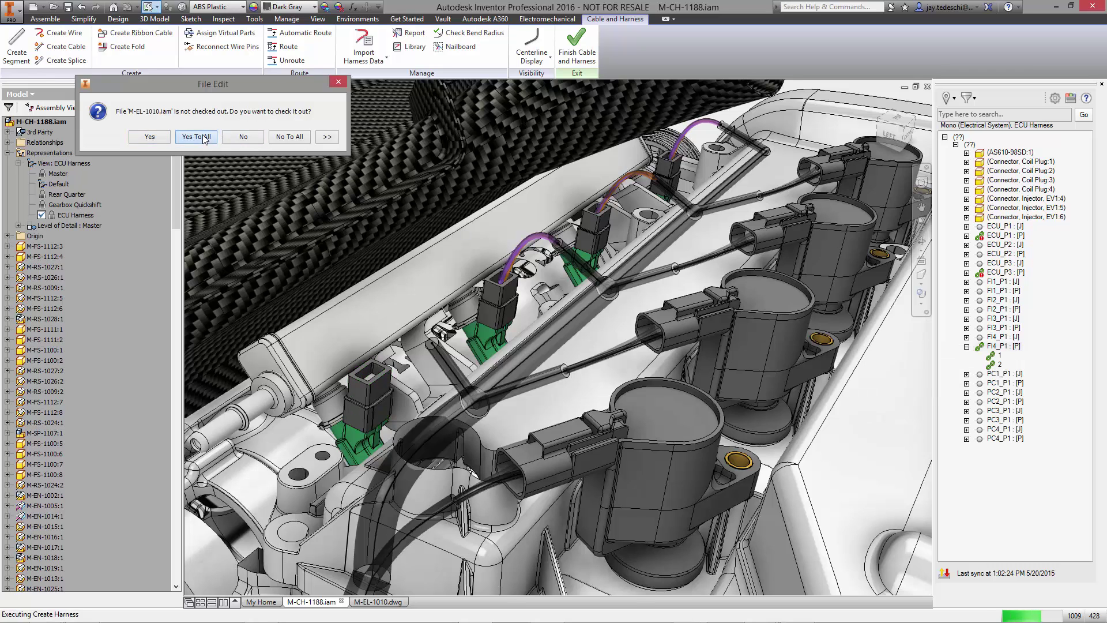
{"action": "left_click", "coordinate": [149, 137]}
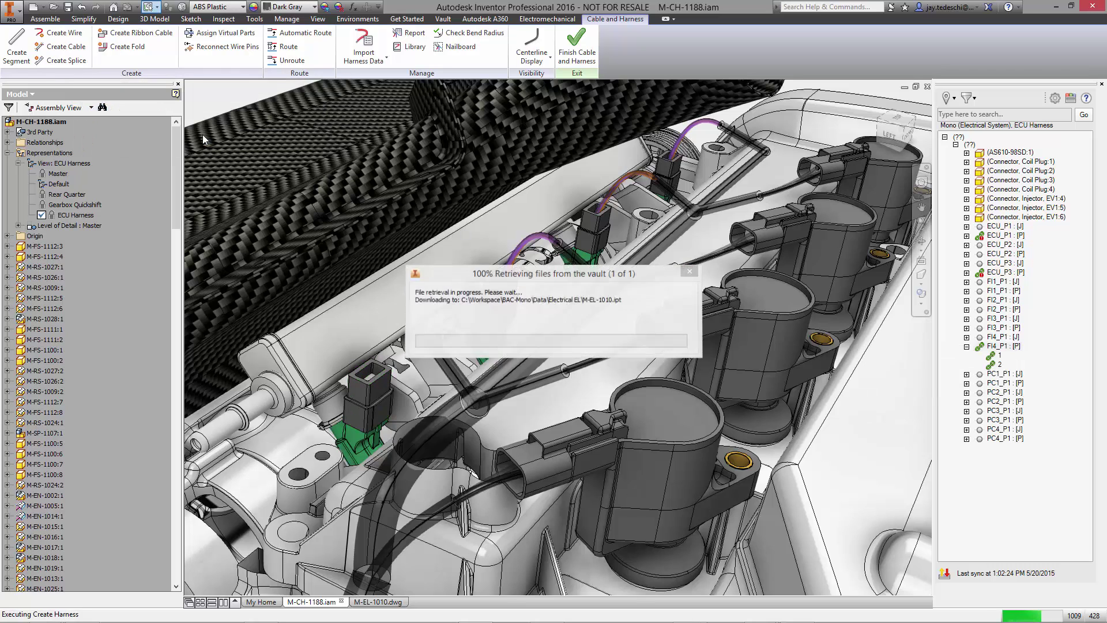
{"action": "left_click", "coordinate": [302, 33]}
{"action": "left_click", "coordinate": [282, 111]}
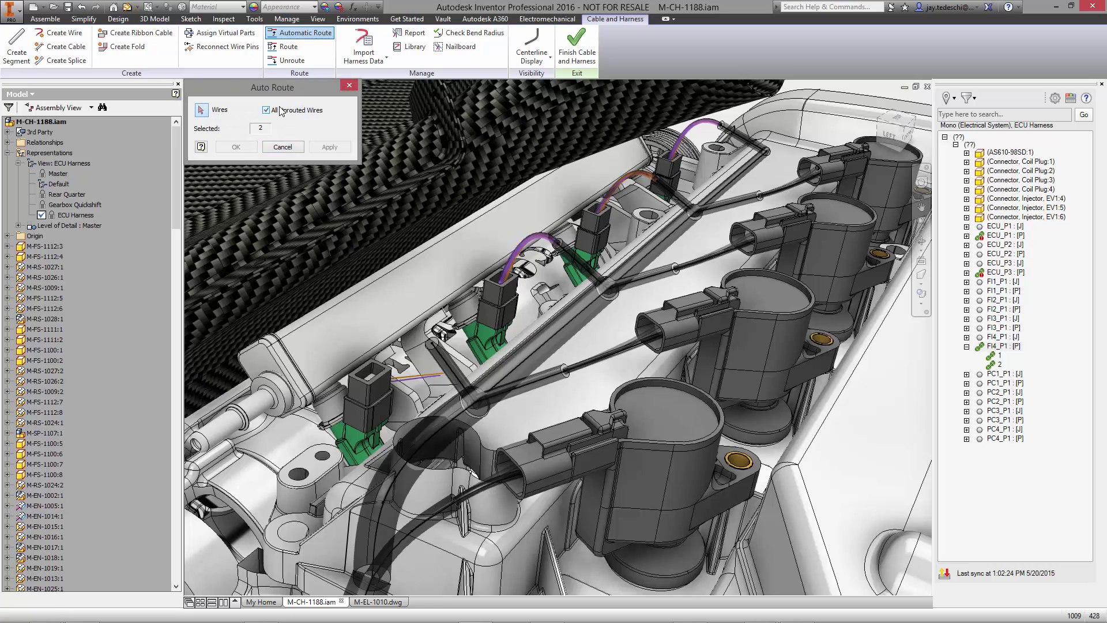
{"action": "left_click", "coordinate": [234, 146]}
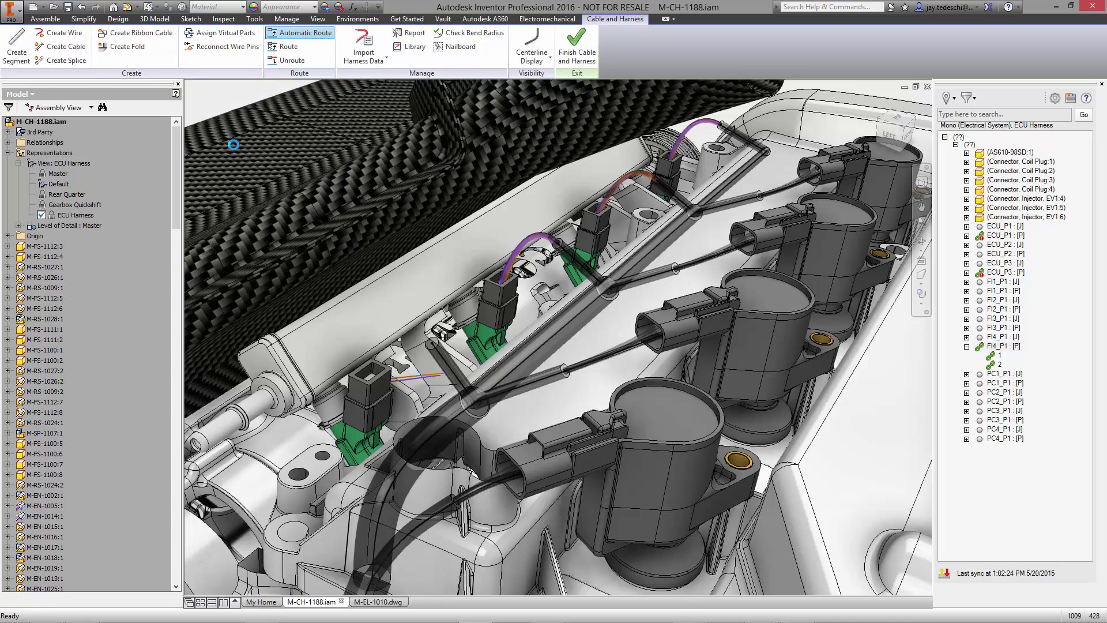
{"action": "left_click", "coordinate": [376, 601]}
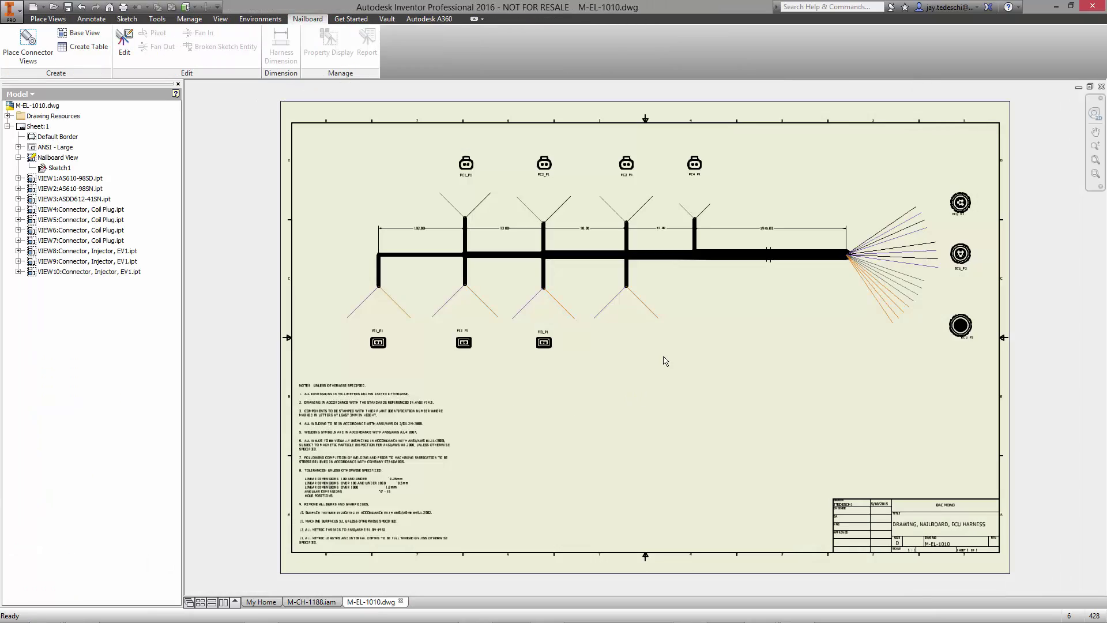
- Place a connector view of FI4_P1 on the nailboard and start editing it
{"action": "scroll", "coordinate": [665, 363], "scroll_direction": "down", "scroll_amount": 3}
{"action": "scroll", "coordinate": [666, 366], "scroll_direction": "down", "scroll_amount": 3}
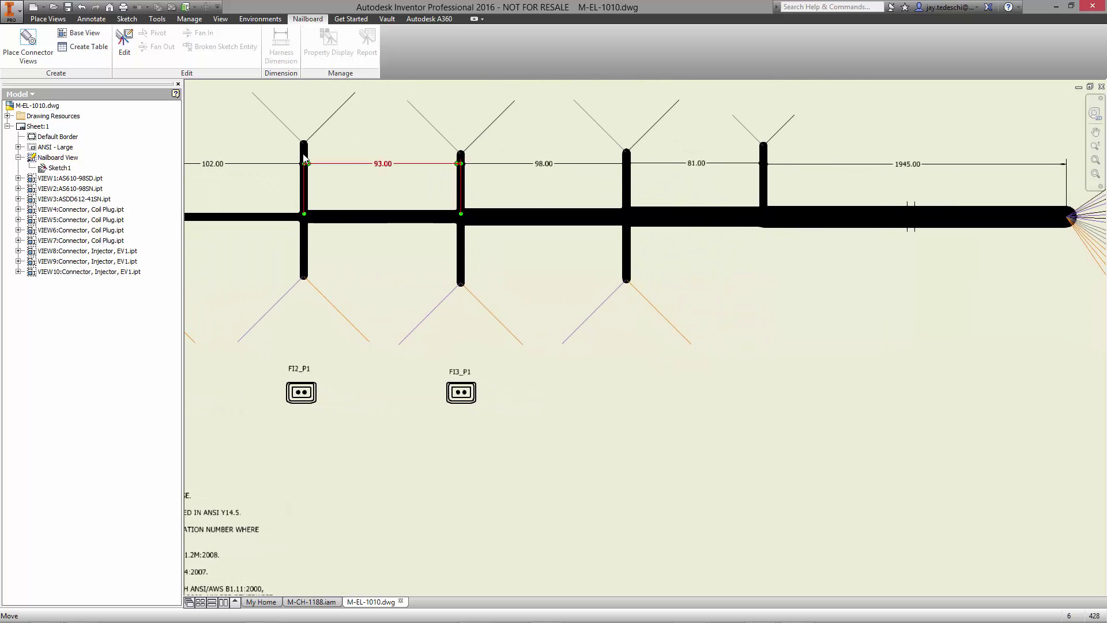
{"action": "left_click", "coordinate": [30, 41]}
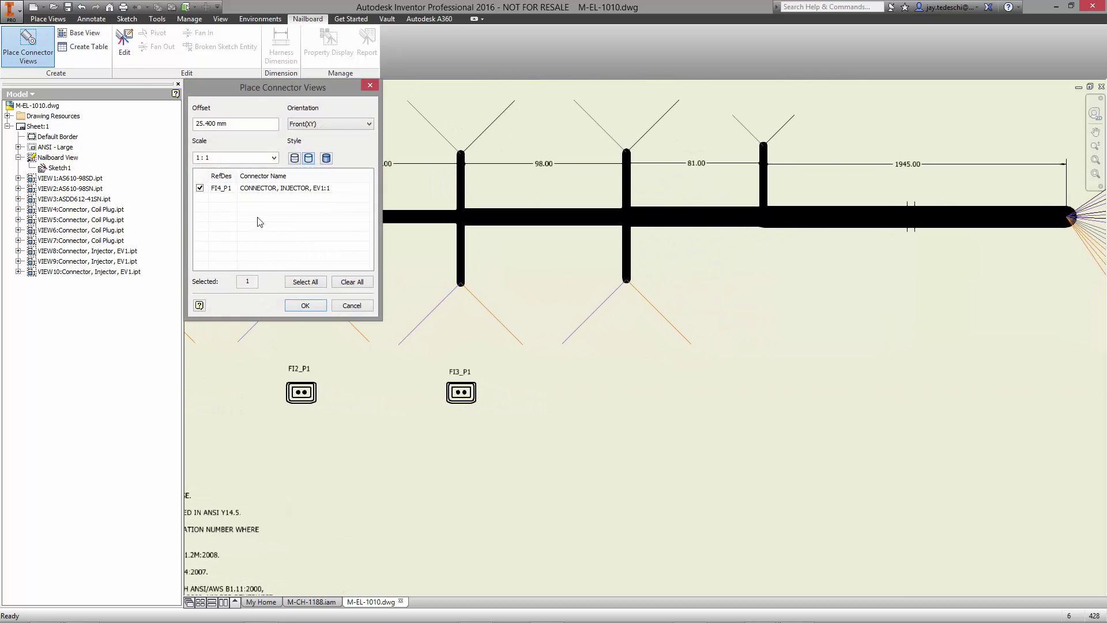
{"action": "left_click", "coordinate": [305, 305]}
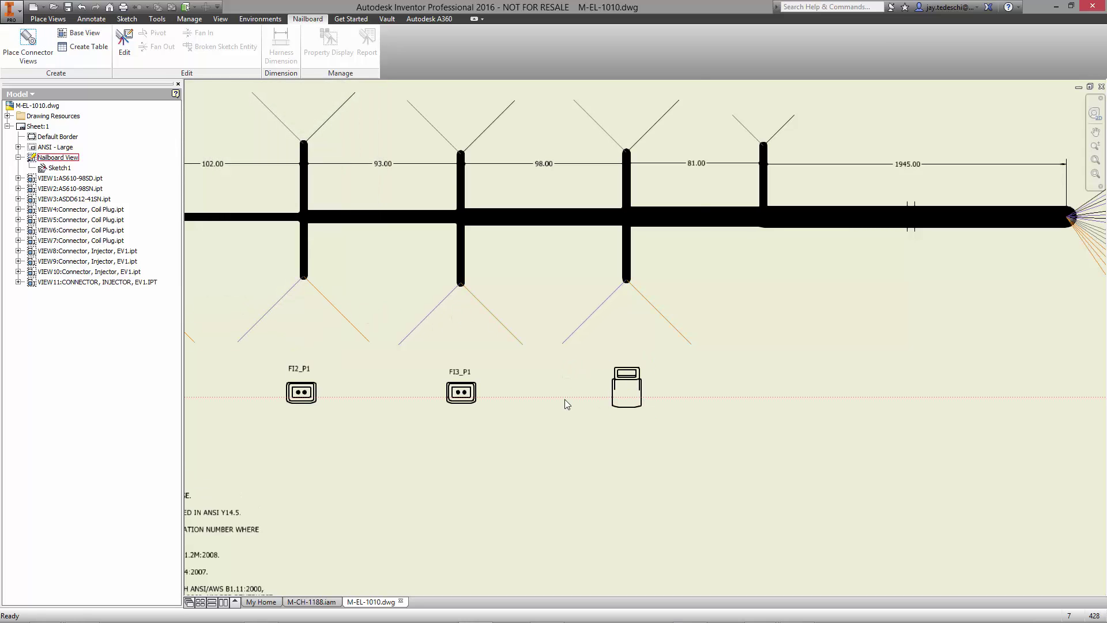
{"action": "right_click", "coordinate": [639, 382]}
{"action": "left_click", "coordinate": [642, 151]}
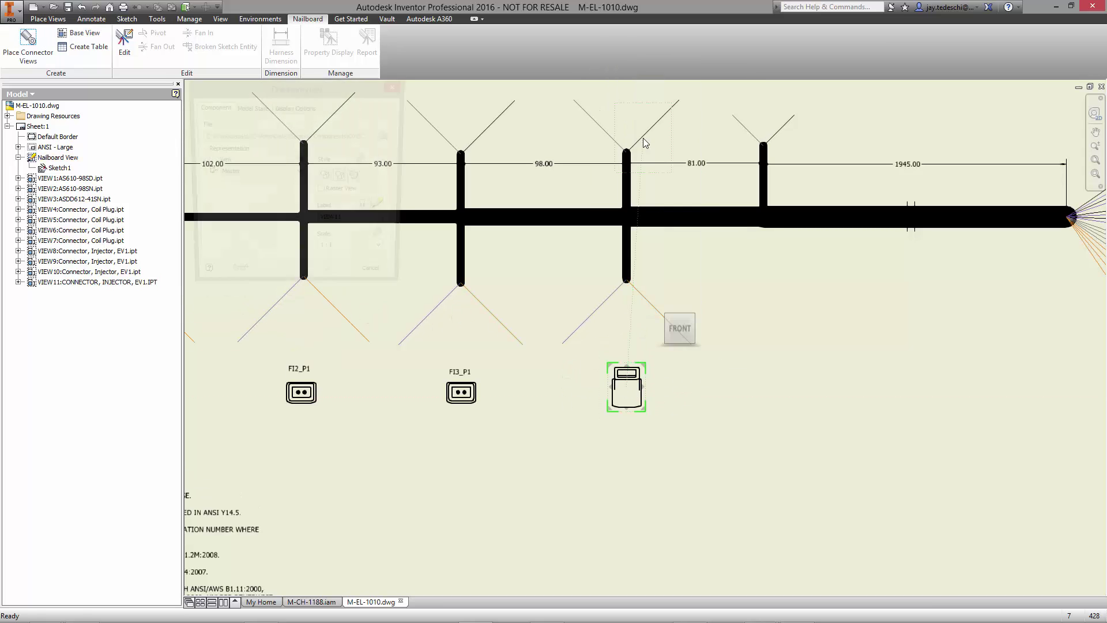
- Orient the connector view face-on to its mating face in orthographic projection
{"action": "right_click", "coordinate": [704, 396]}
{"action": "left_click", "coordinate": [749, 410]}
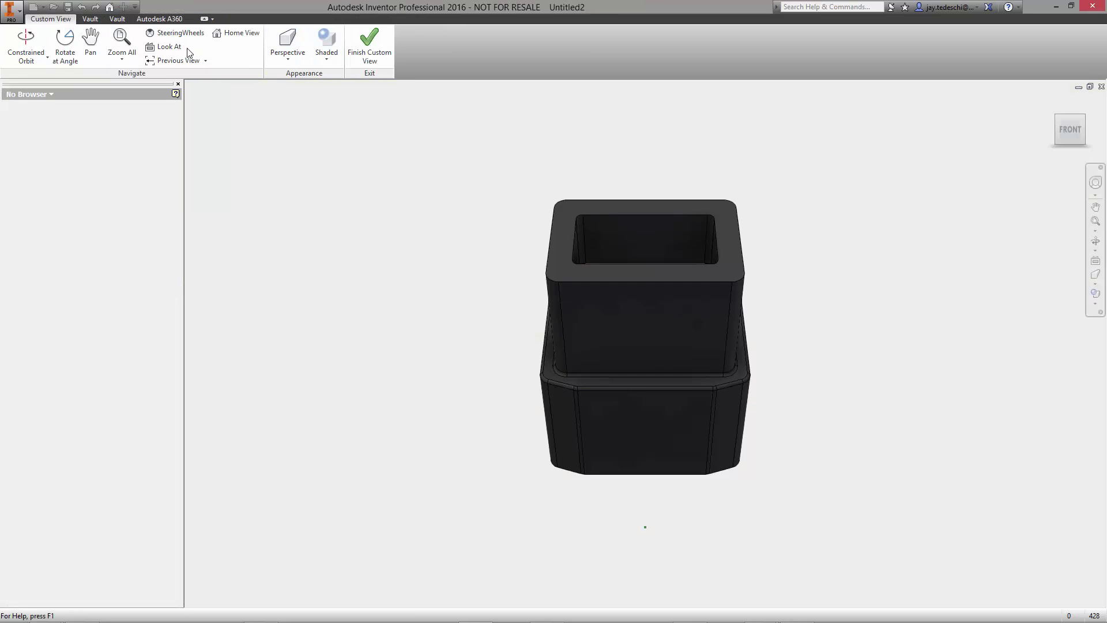
{"action": "left_click", "coordinate": [183, 51]}
{"action": "left_click", "coordinate": [725, 234]}
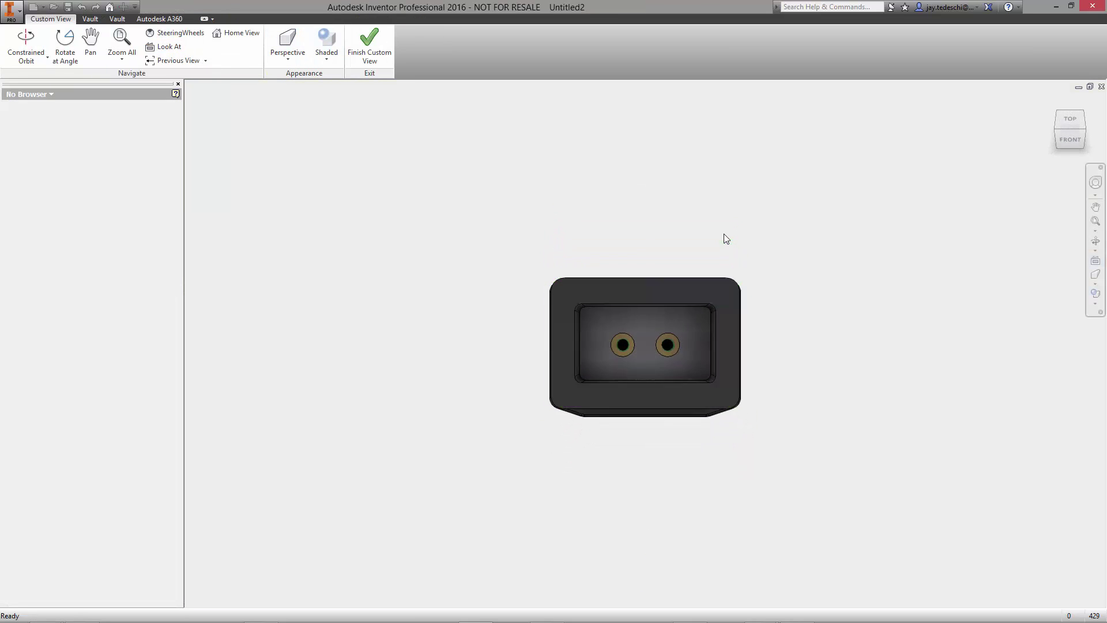
{"action": "left_click", "coordinate": [287, 46]}
{"action": "left_click", "coordinate": [297, 81]}
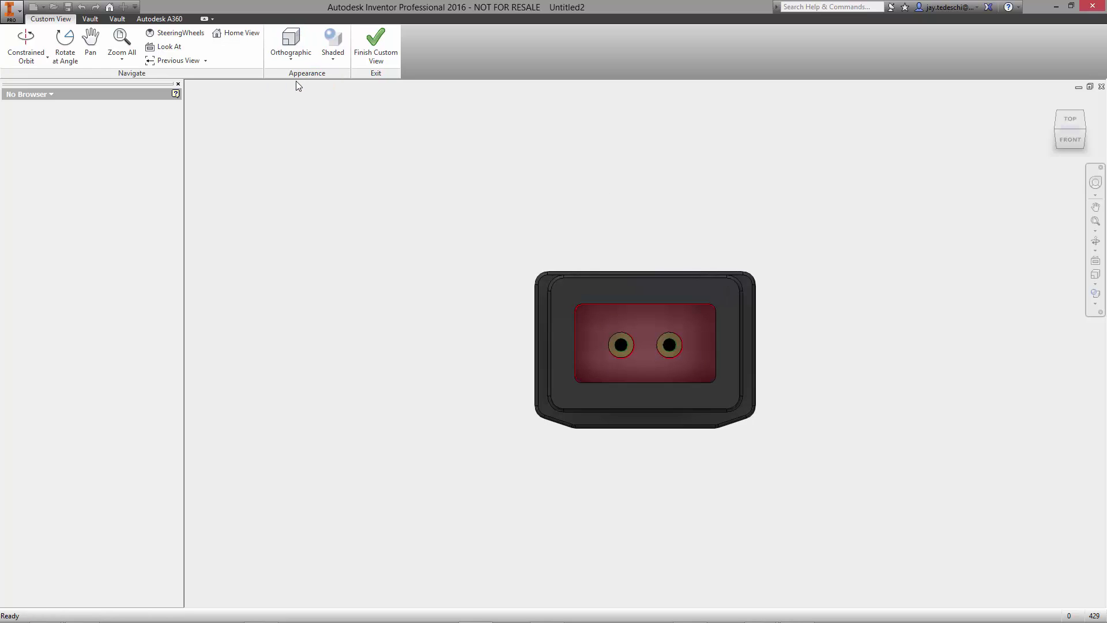
{"action": "left_click", "coordinate": [376, 52]}
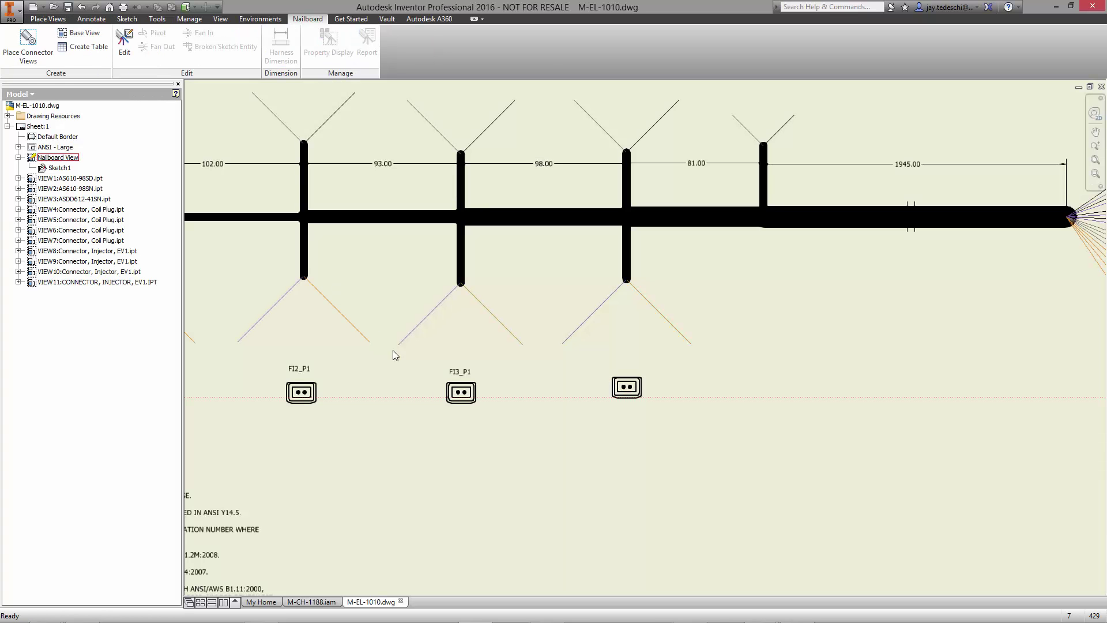
- In the nailboard sketch, display RefDes for all parts and place the FI4_P1 label above the connector
{"action": "right_click", "coordinate": [785, 217]}
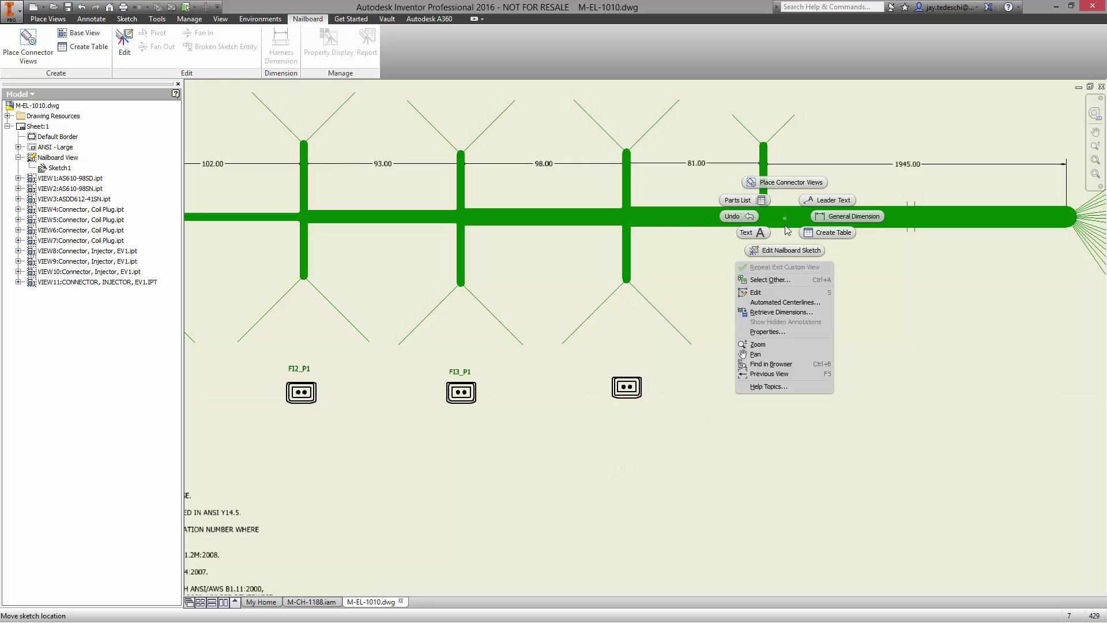
{"action": "left_click", "coordinate": [785, 250]}
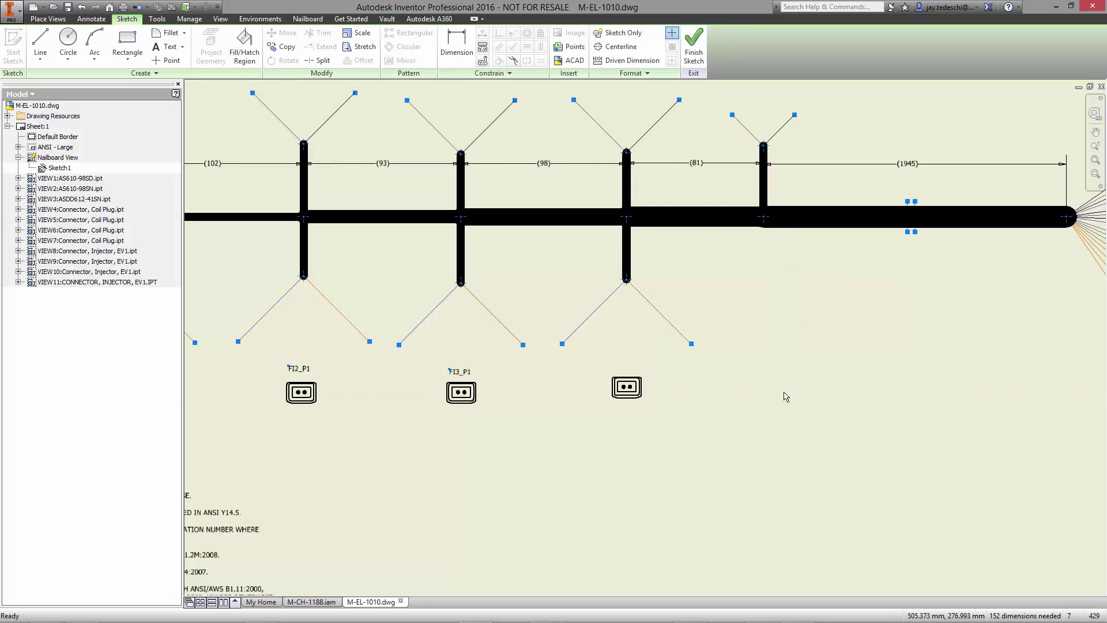
{"action": "right_click", "coordinate": [633, 353]}
{"action": "left_click", "coordinate": [649, 324]}
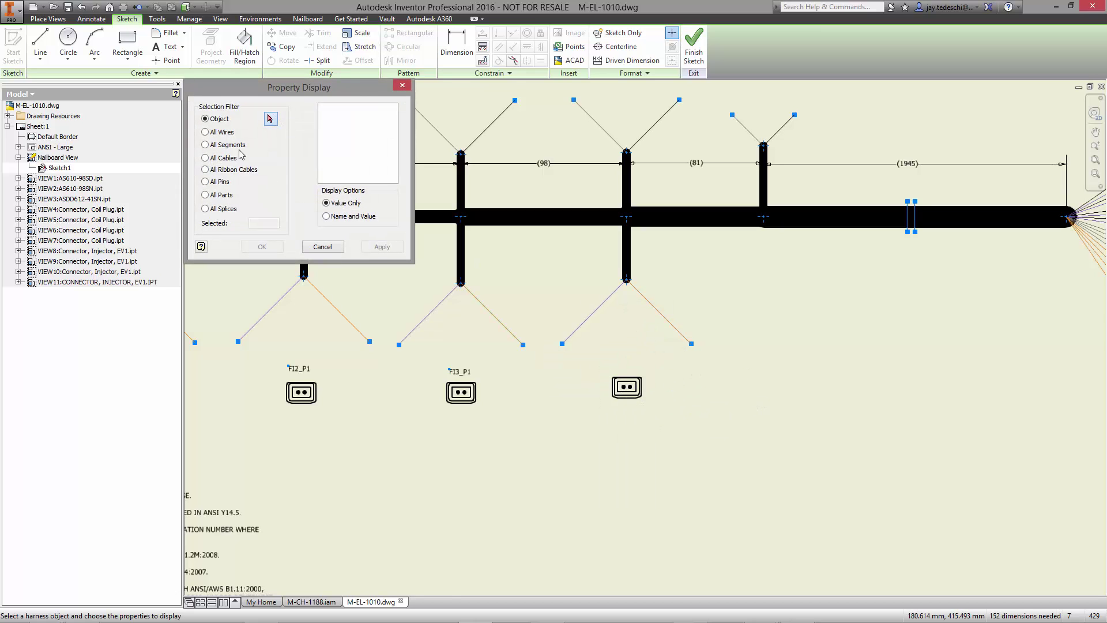
{"action": "left_click", "coordinate": [221, 194]}
{"action": "left_click", "coordinate": [392, 168]}
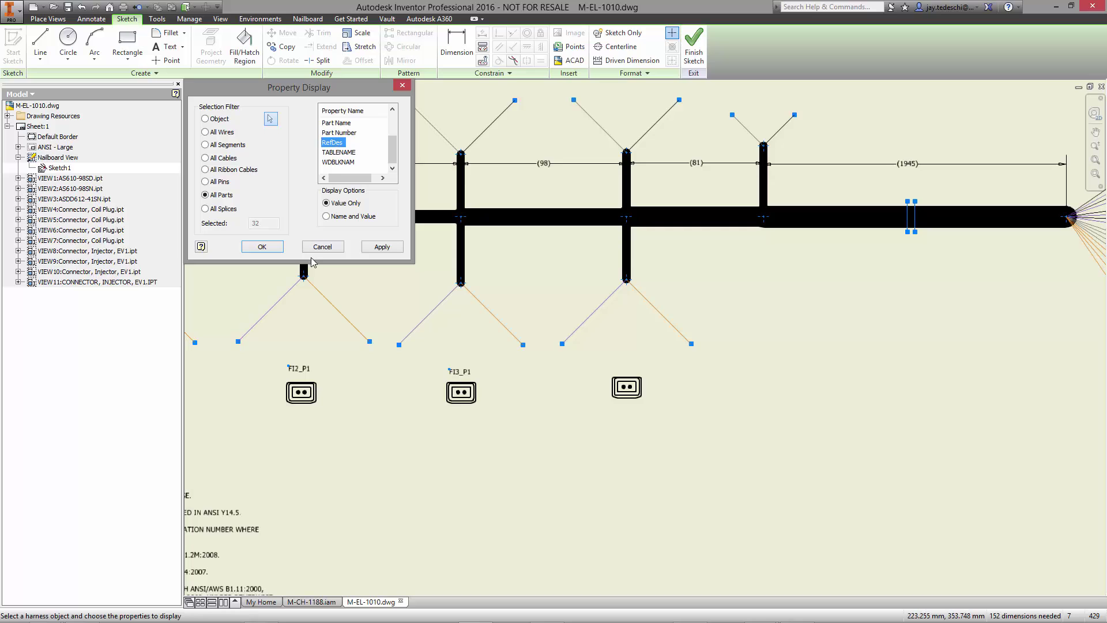
{"action": "left_click", "coordinate": [262, 246]}
{"action": "left_click", "coordinate": [609, 406]}
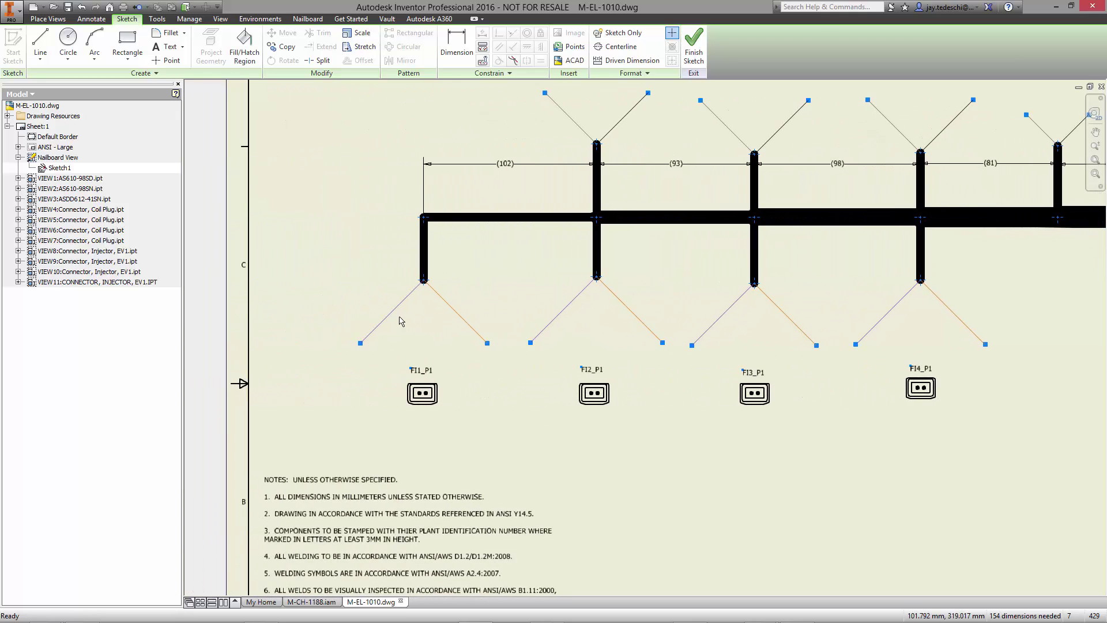
- Show Pin Name labels on all pins at every wire end, then finish the nailboard sketch
{"action": "right_click", "coordinate": [388, 322]}
{"action": "left_click", "coordinate": [388, 283]}
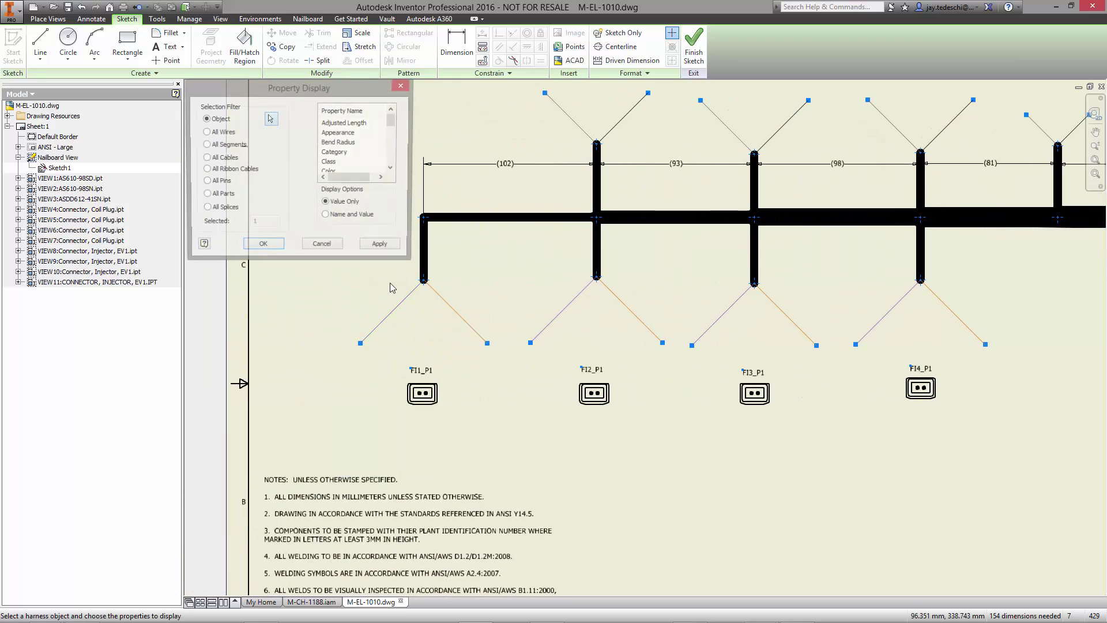
{"action": "left_click", "coordinate": [224, 183]}
{"action": "left_click", "coordinate": [339, 133]}
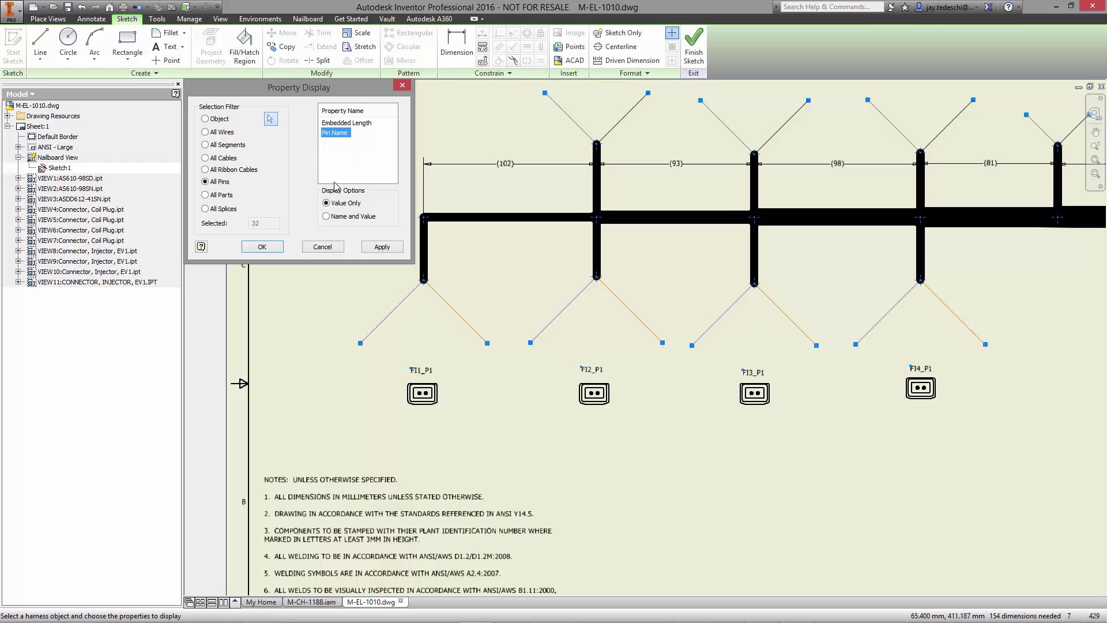
{"action": "left_click", "coordinate": [262, 246]}
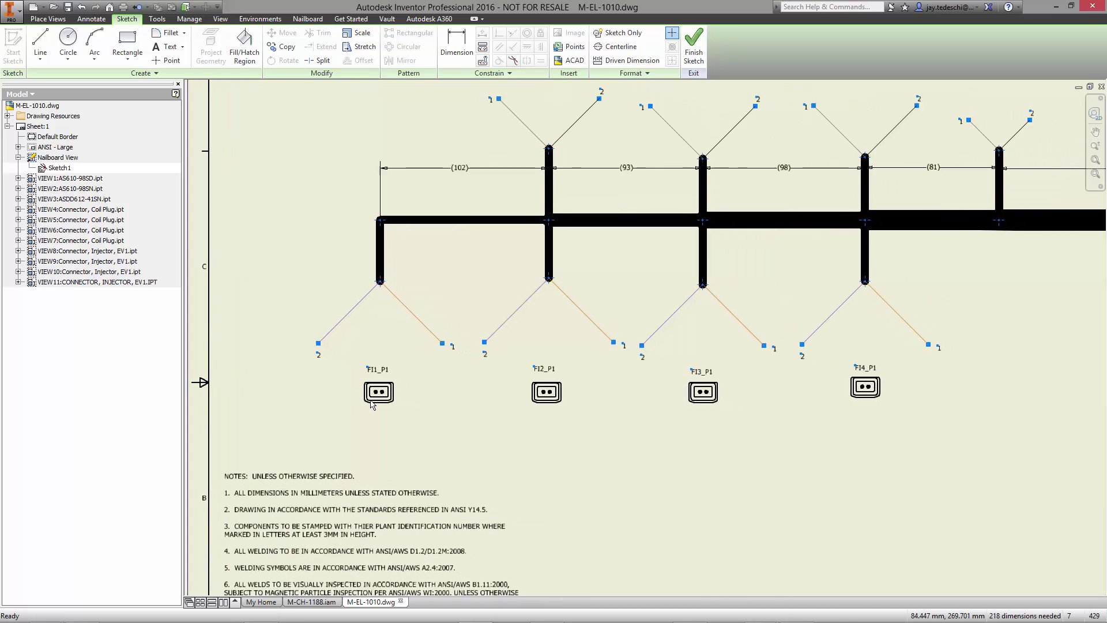
{"action": "left_click", "coordinate": [694, 46]}
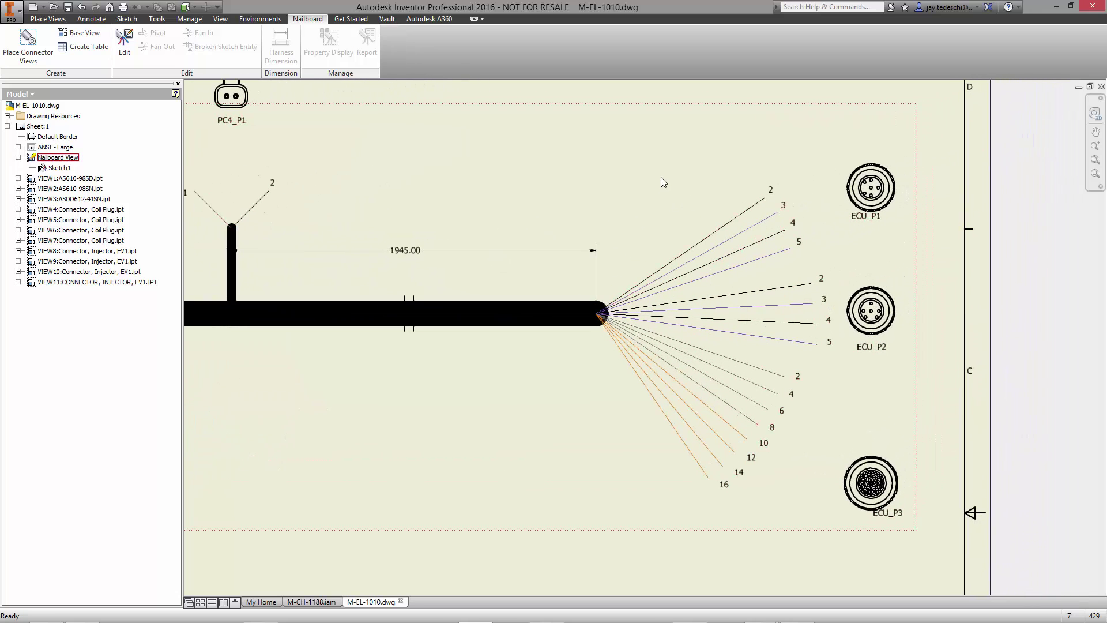
- Fit the whole sheet, switch the browser to Vault and begin Check In of M-EL-1010.dwg
{"action": "left_click", "coordinate": [1095, 161]}
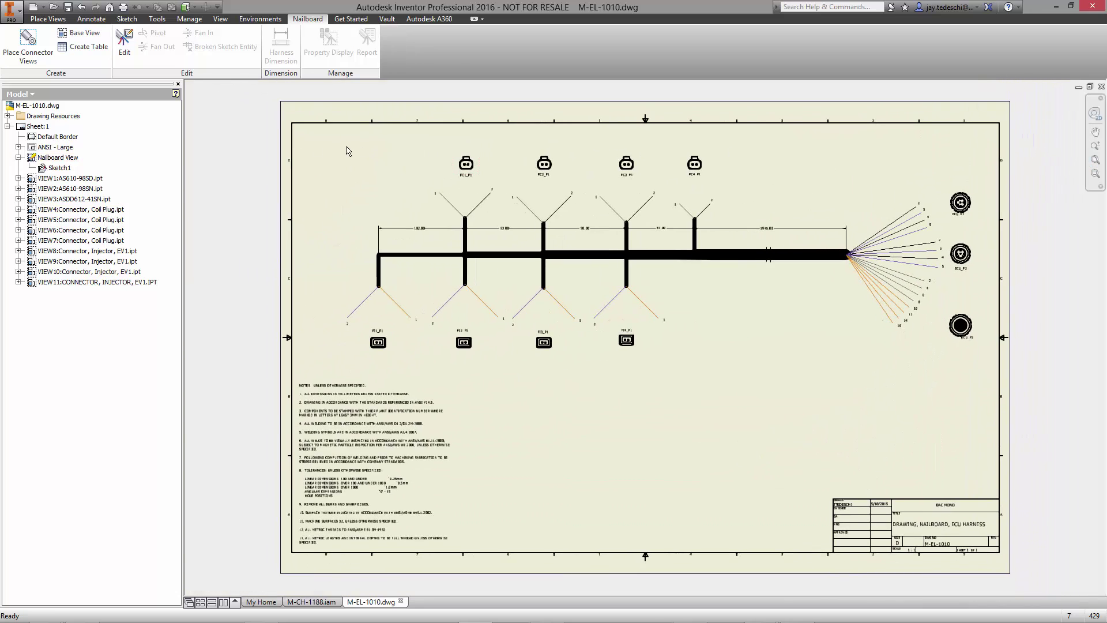
{"action": "left_click", "coordinate": [32, 94]}
{"action": "left_click", "coordinate": [28, 134]}
{"action": "right_click", "coordinate": [70, 132]}
{"action": "left_click", "coordinate": [116, 185]}
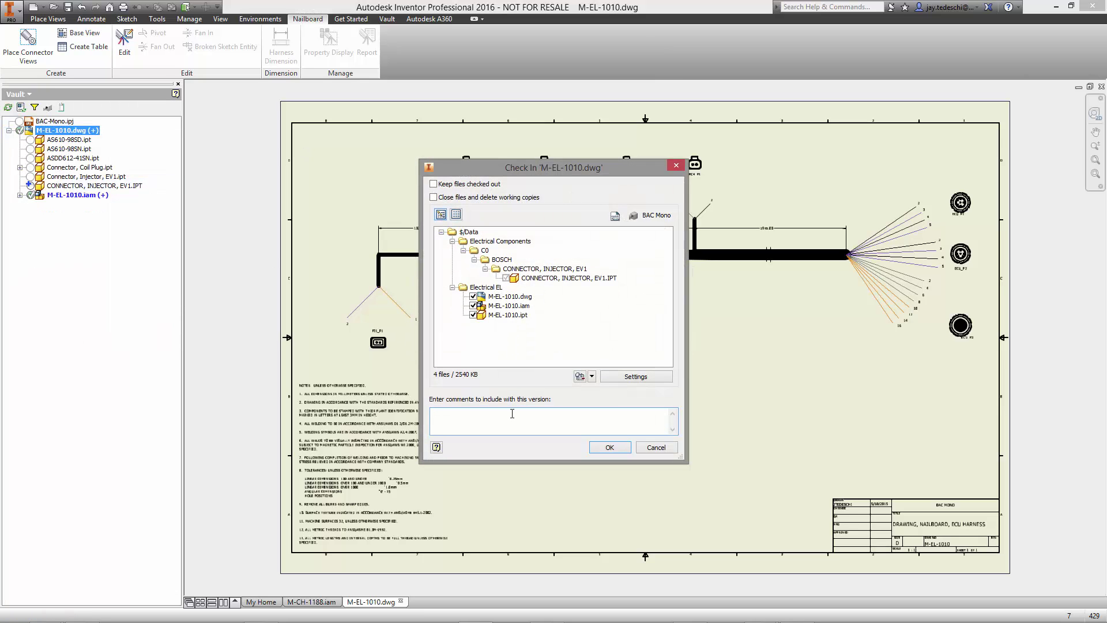